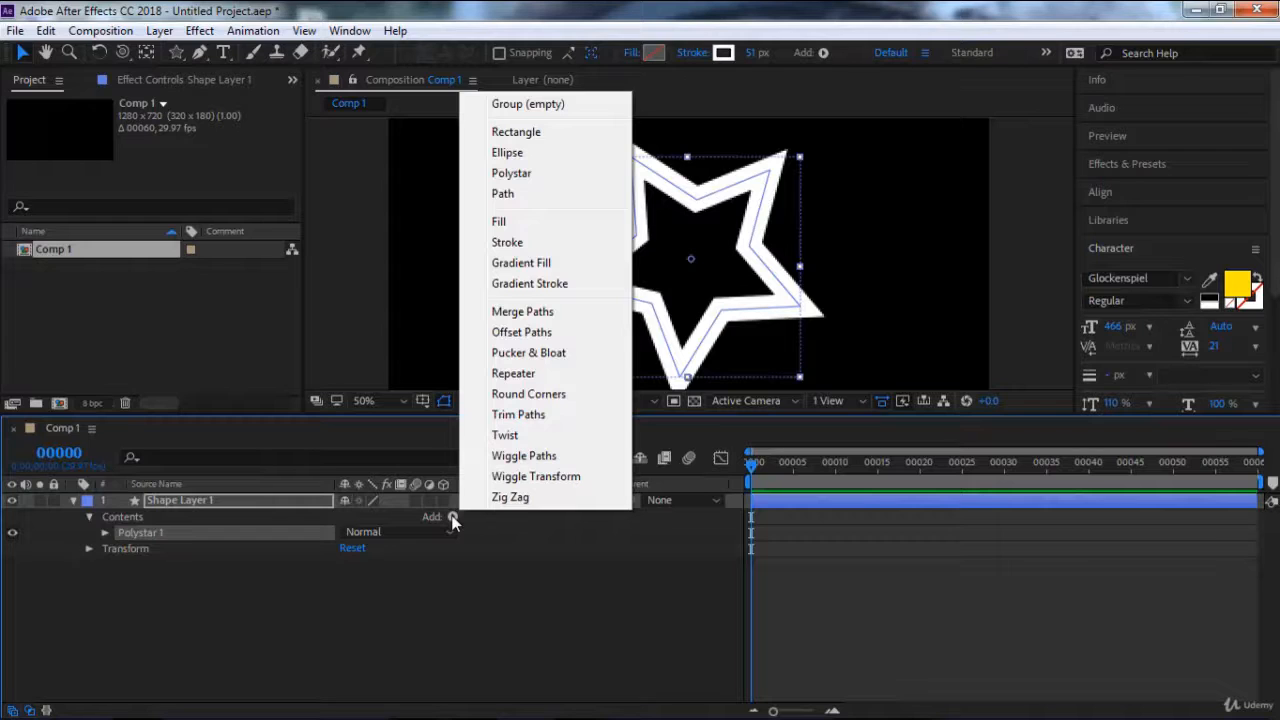
Add Trim Paths to the star shape and set its Start to 64%, End to 81% and Offset to 250°.
click(517, 414)
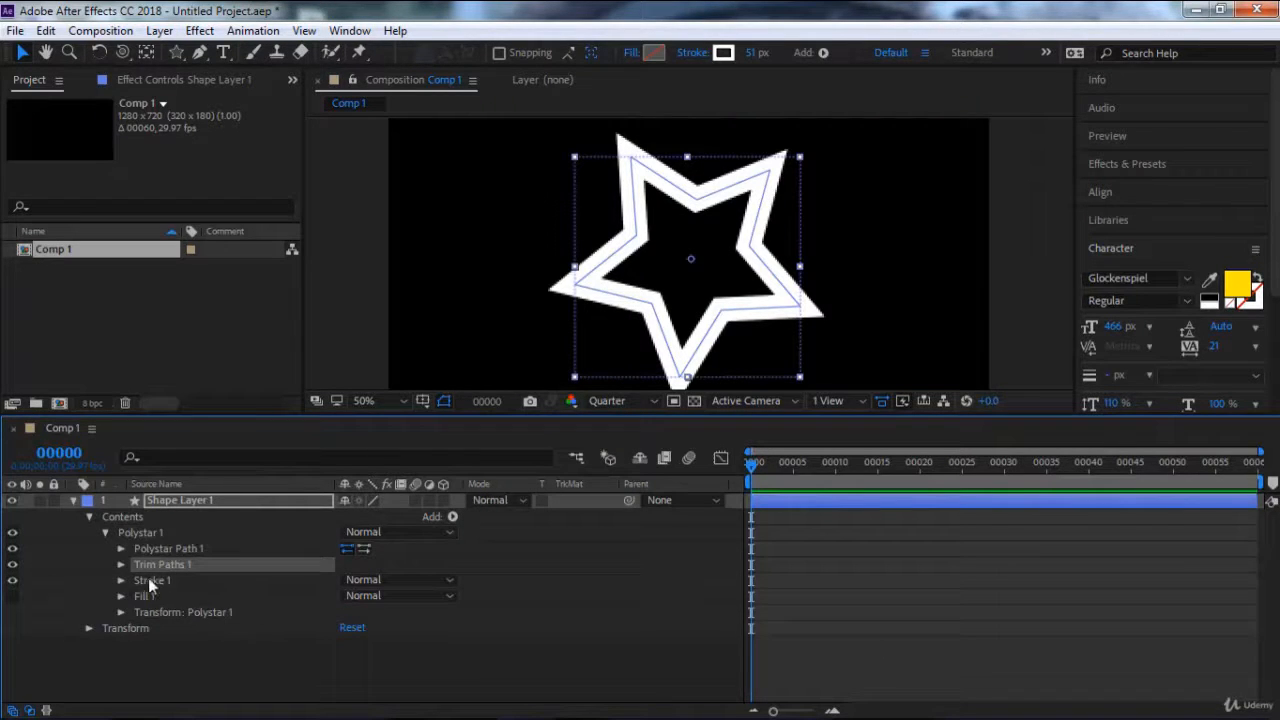
click(121, 564)
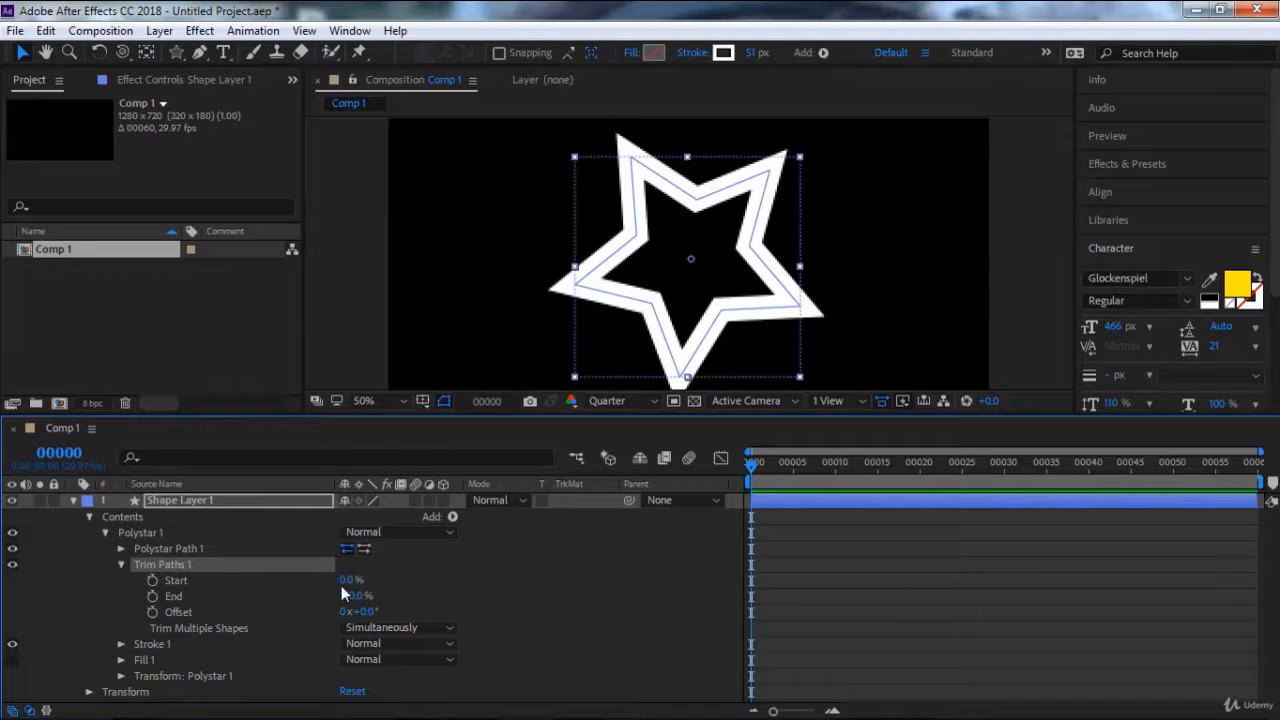
mouse_move(345, 580)
mouse_down()
mouse_move(401, 580)
mouse_move(335, 599)
mouse_move(366, 611)
mouse_move(586, 602)
mouse_move(550, 604)
mouse_move(575, 607)
mouse_up()
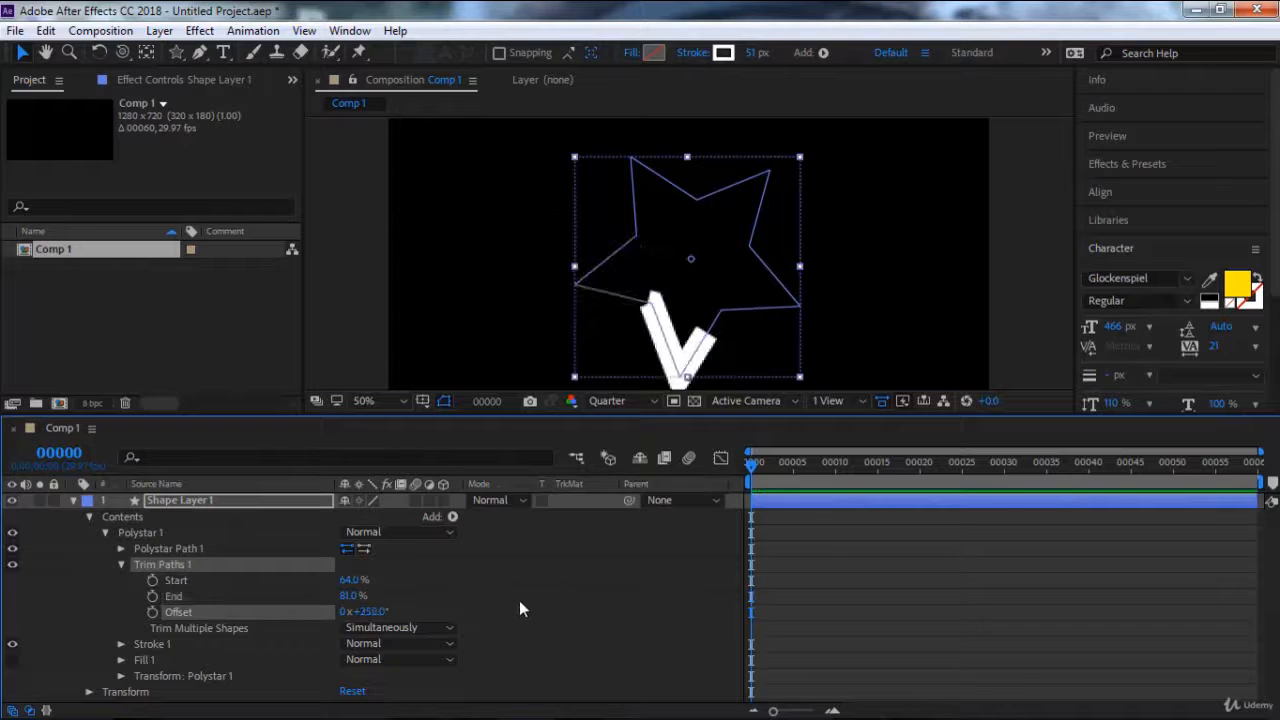
Set Trim Paths End to 98% and animate its Offset from 250° at frame 0 to 2x+18° at frame 22.
click(153, 612)
drag(350, 598, 368, 596)
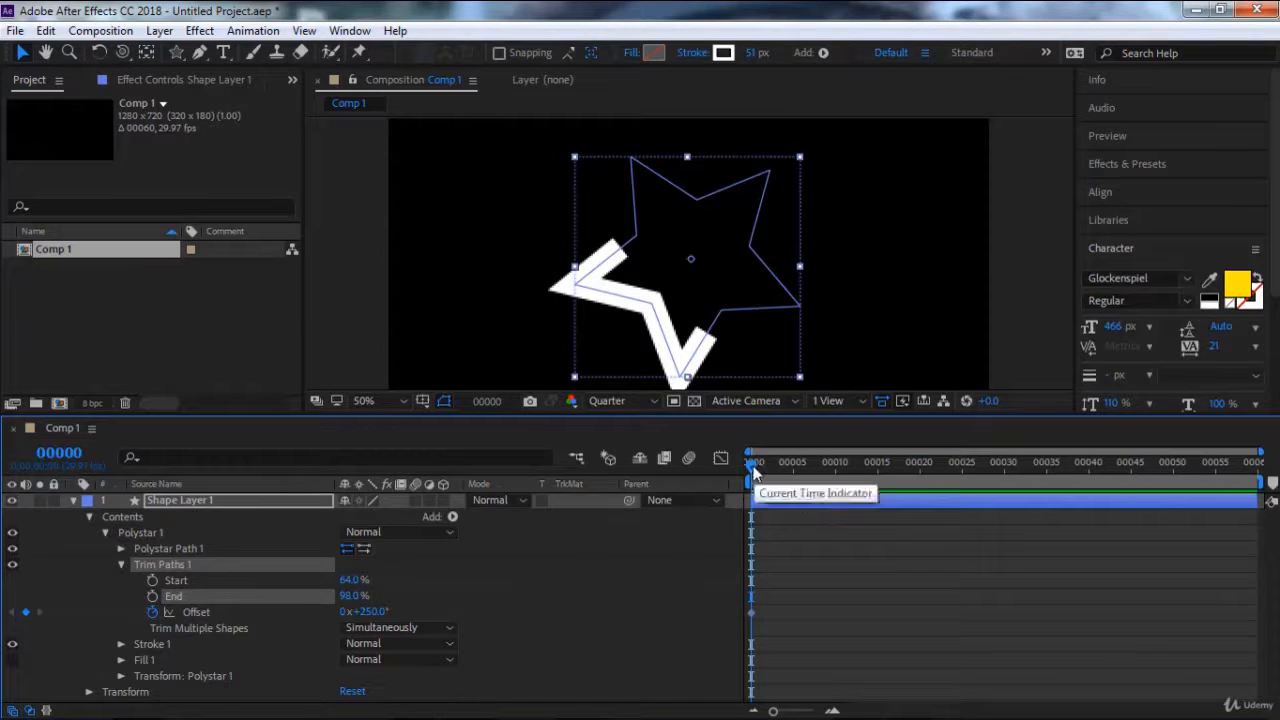
drag(753, 470, 938, 464)
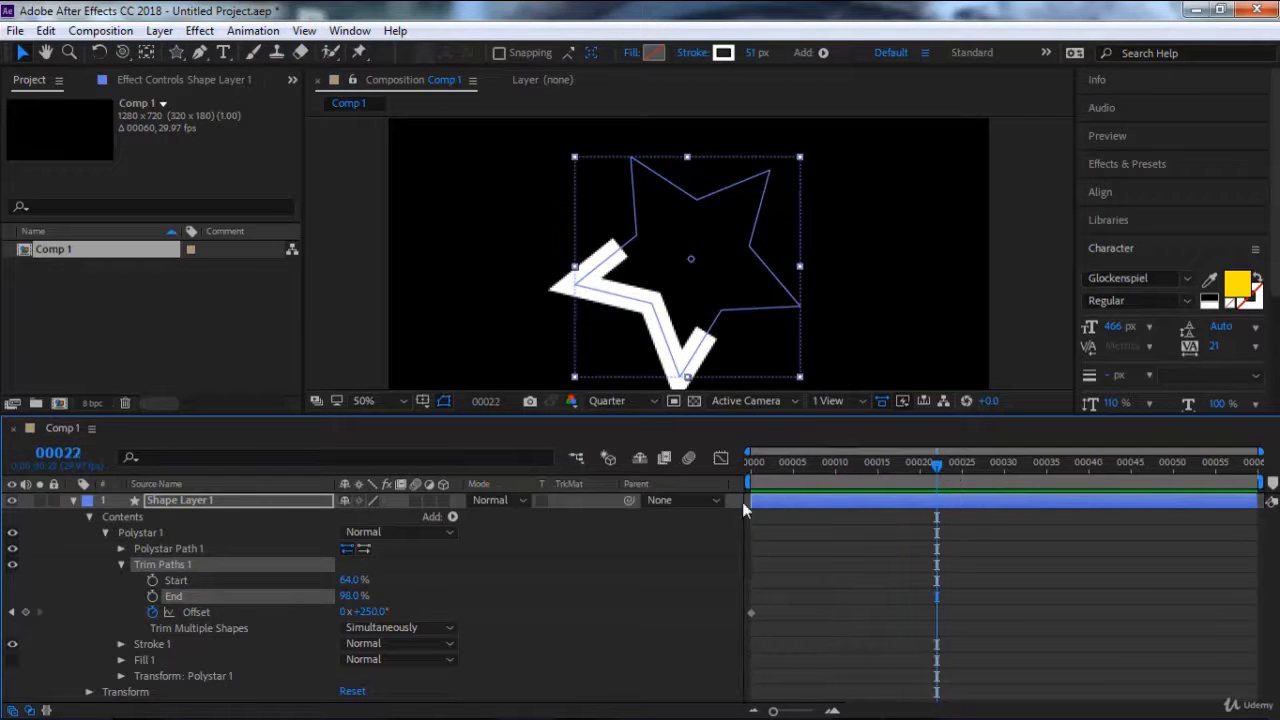
drag(366, 611, 866, 660)
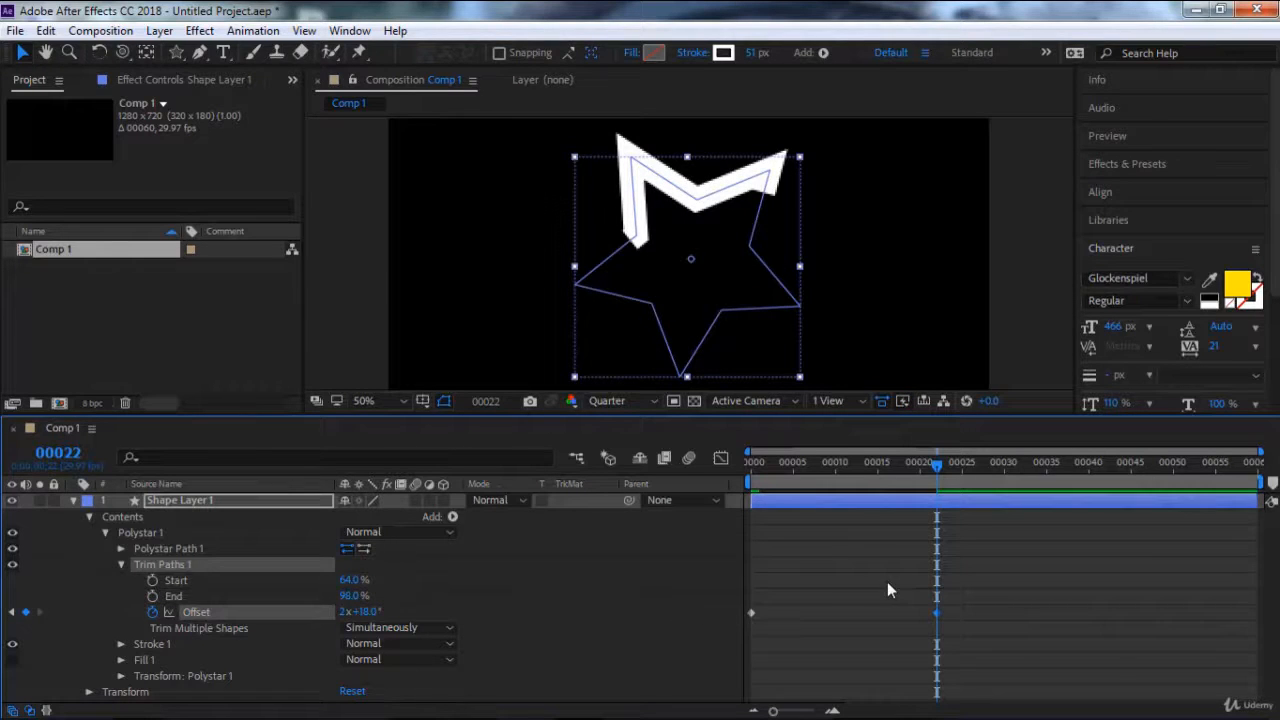
End the work area at frame 22 and preview the trimmed star animation.
key(n)
key(space)
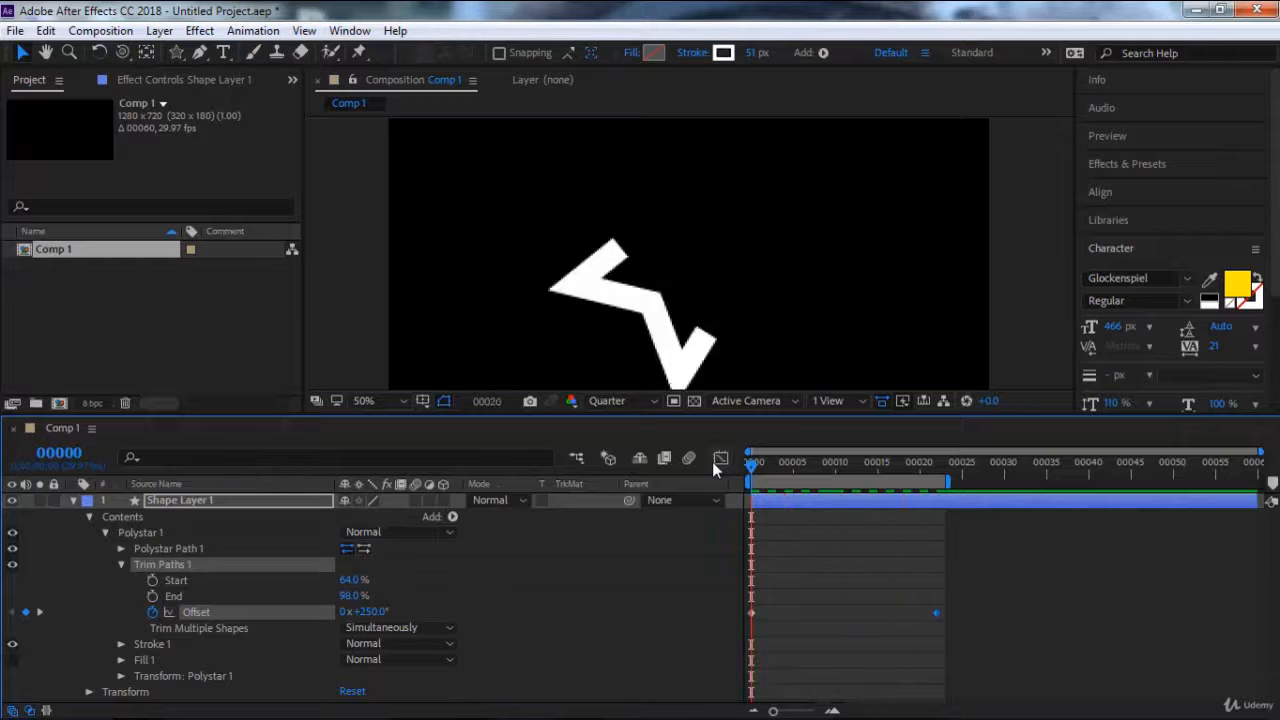
key(space)
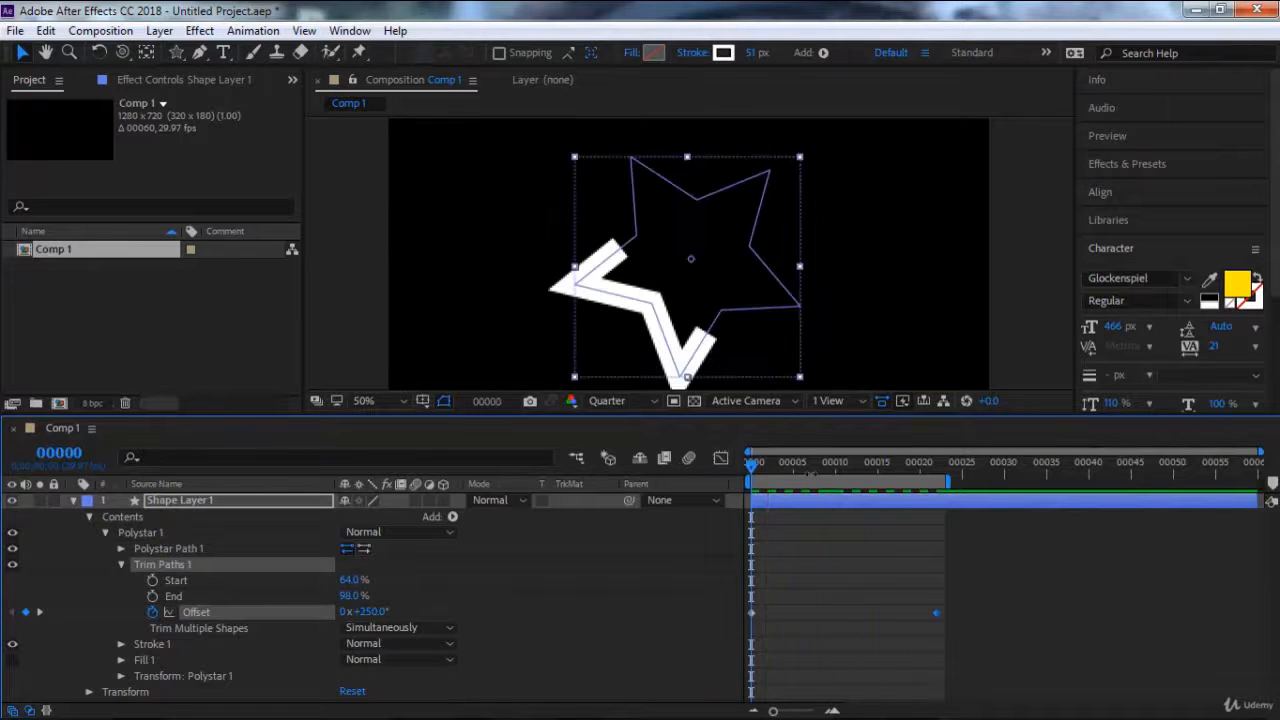
click(803, 474)
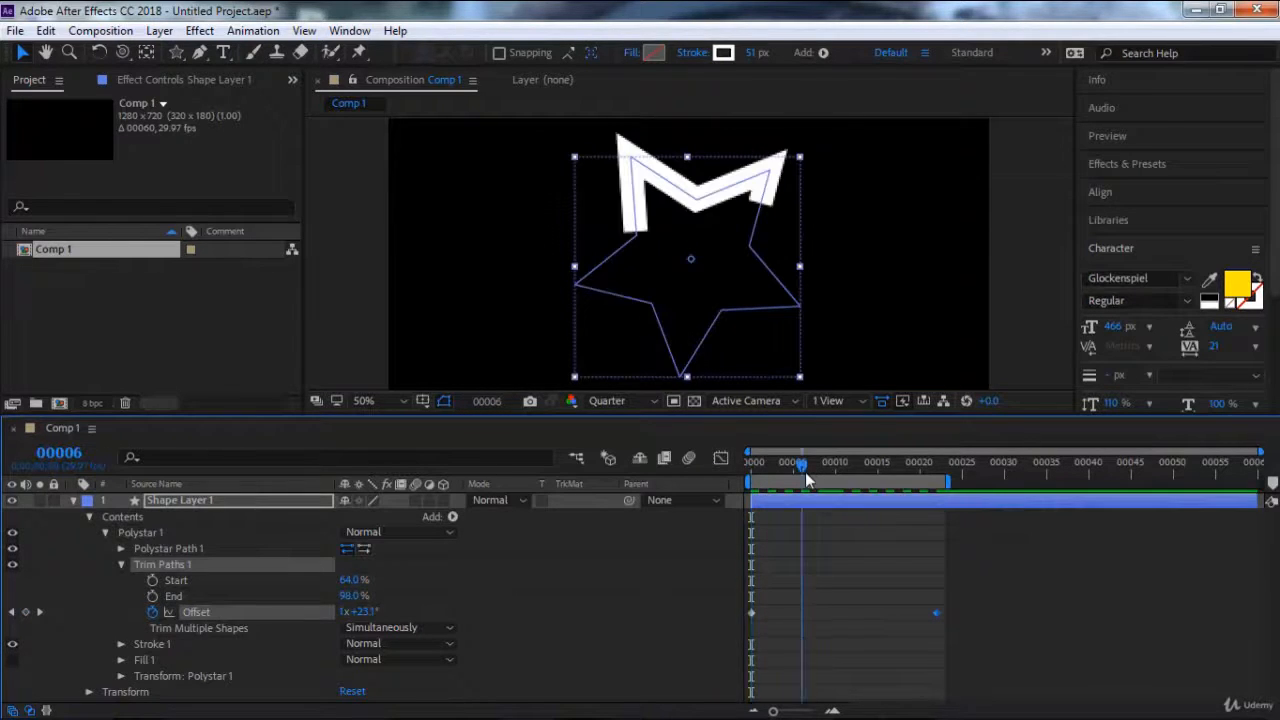
Start a new project without saving the current one and create a 1280 x 720 composition with the default settings.
click(15, 30)
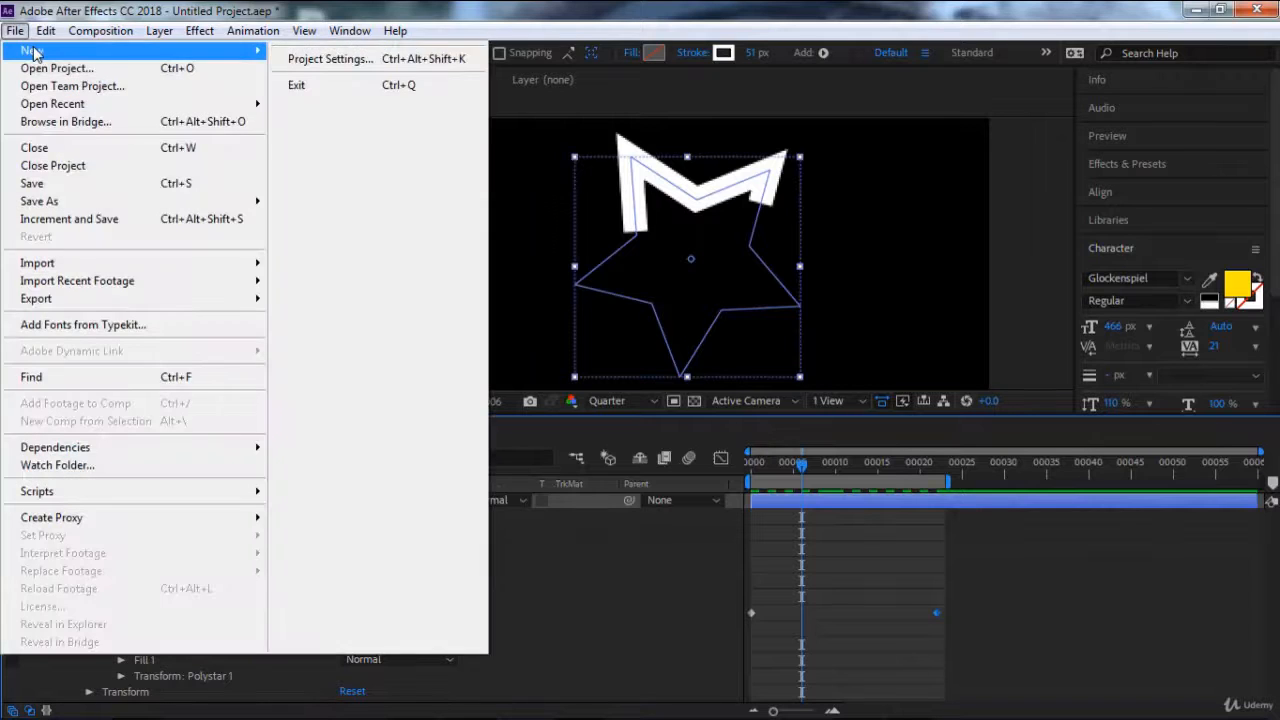
mouse_move(34, 50)
click(320, 54)
click(658, 393)
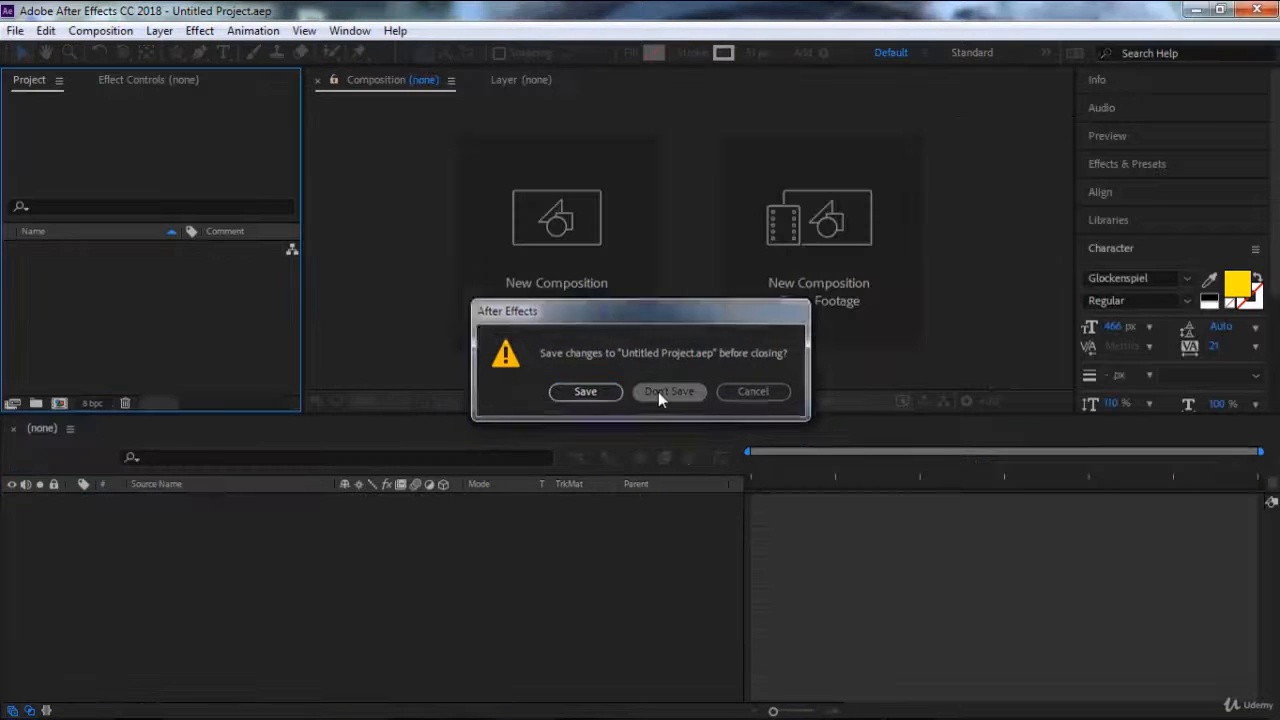
click(571, 266)
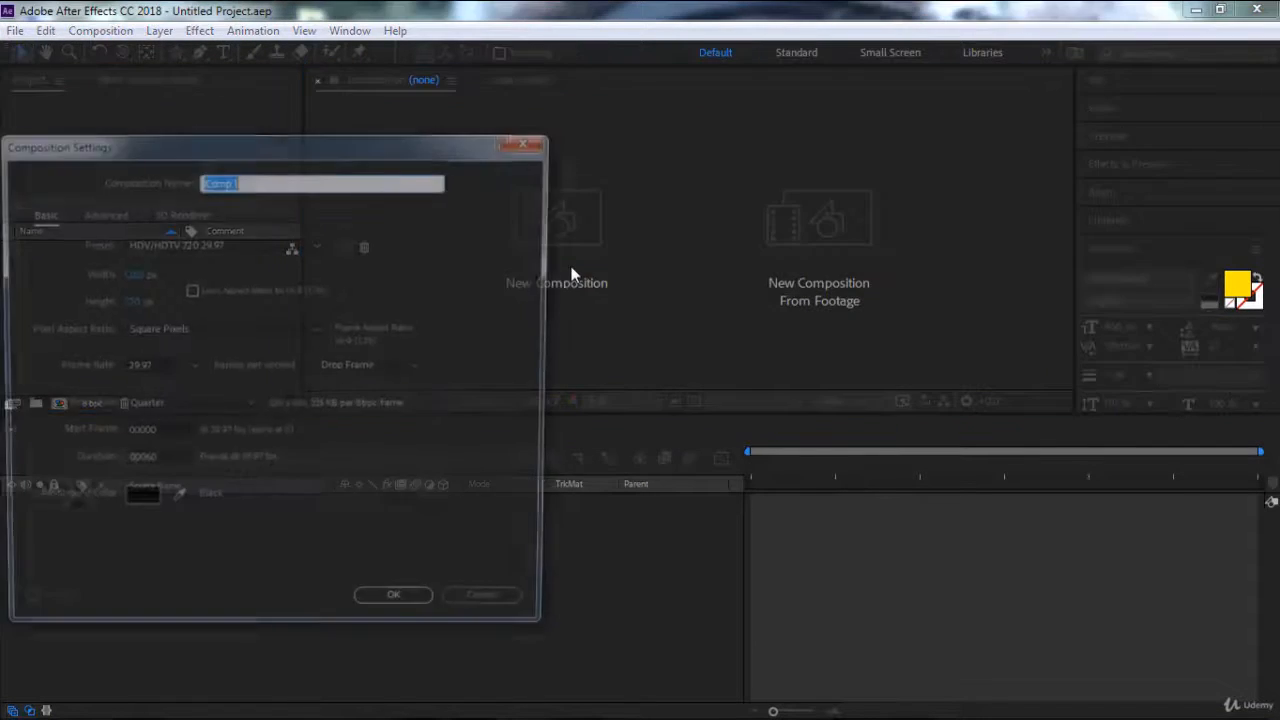
click(399, 607)
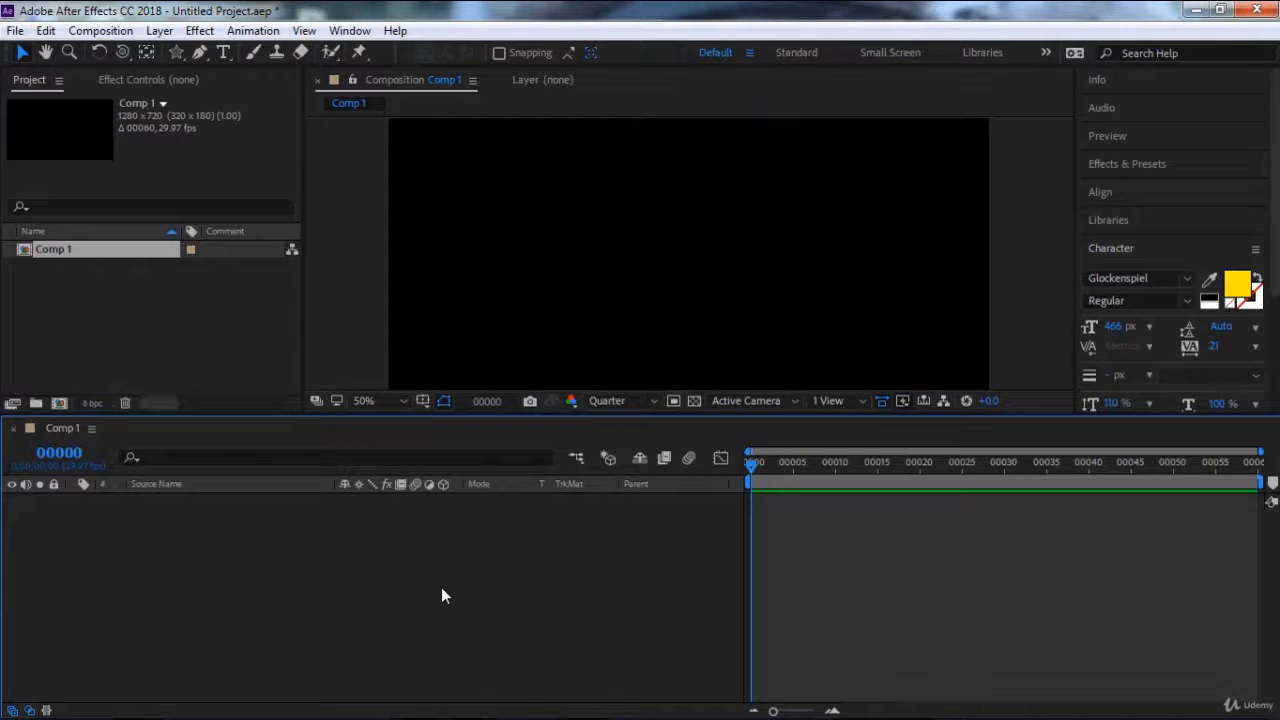
Create a text layer containing the person's first name in capitals.
right_click(398, 590)
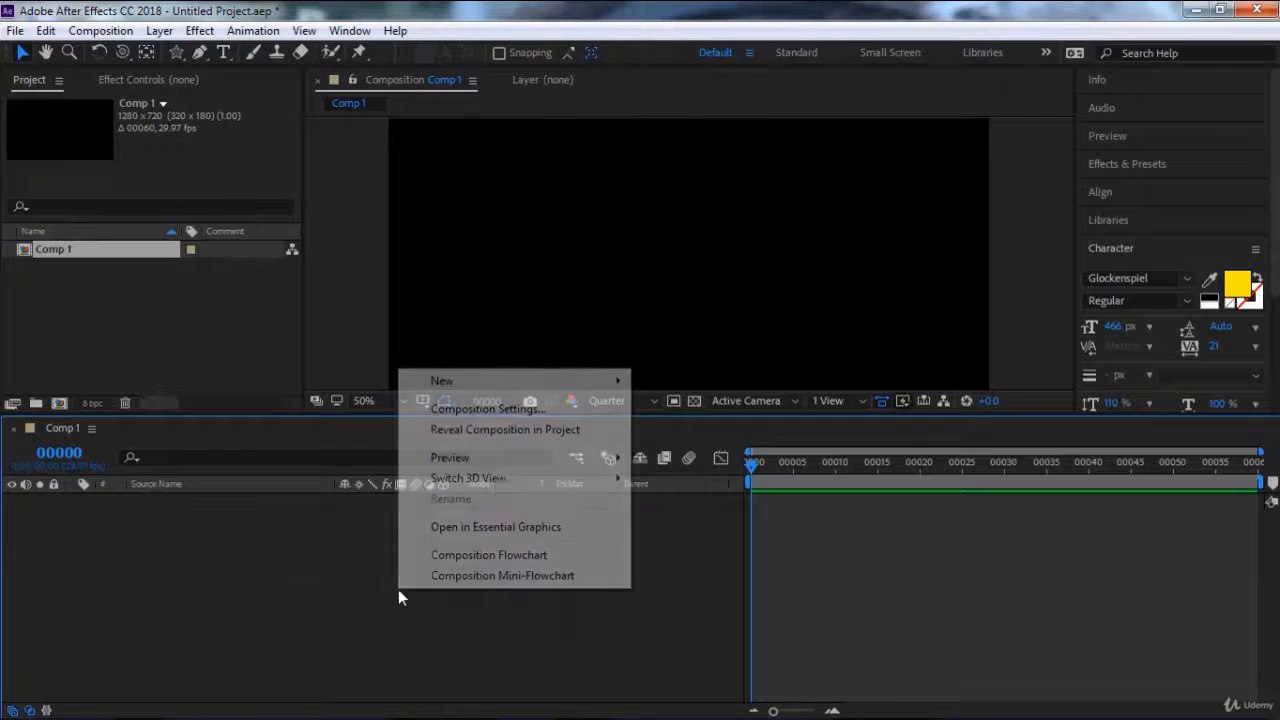
mouse_move(566, 383)
click(696, 412)
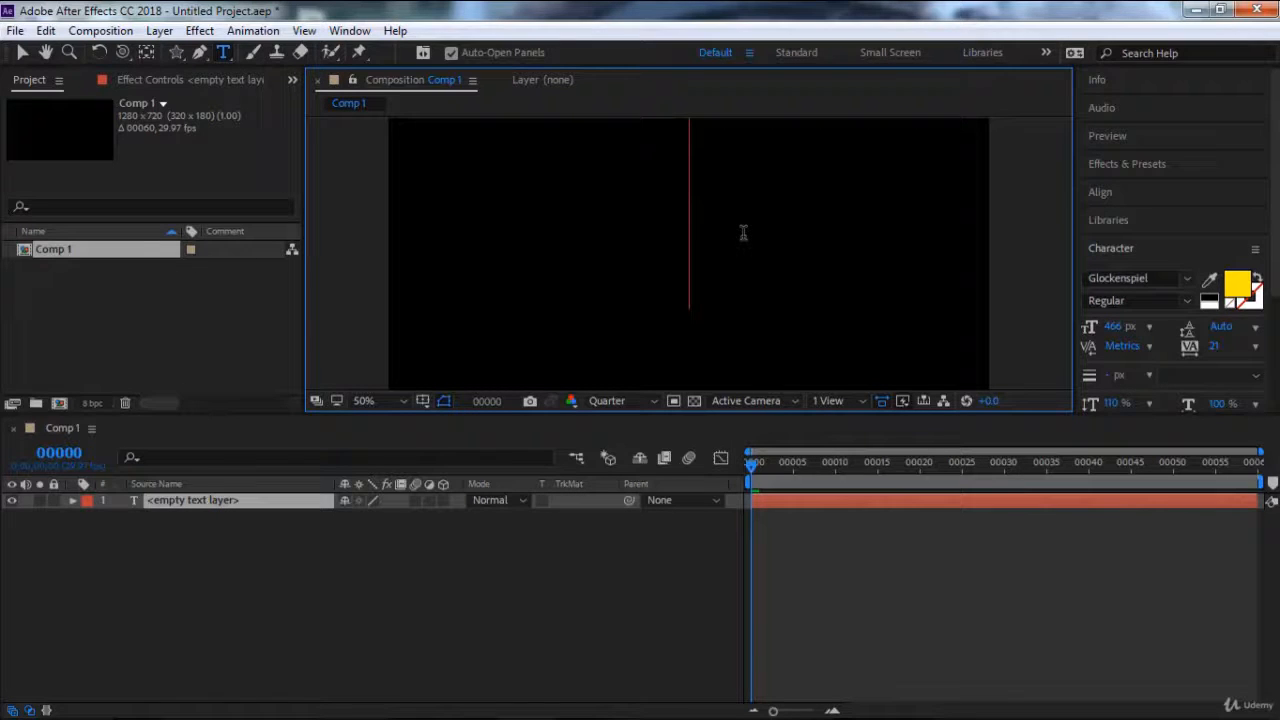
text(MUKESH)
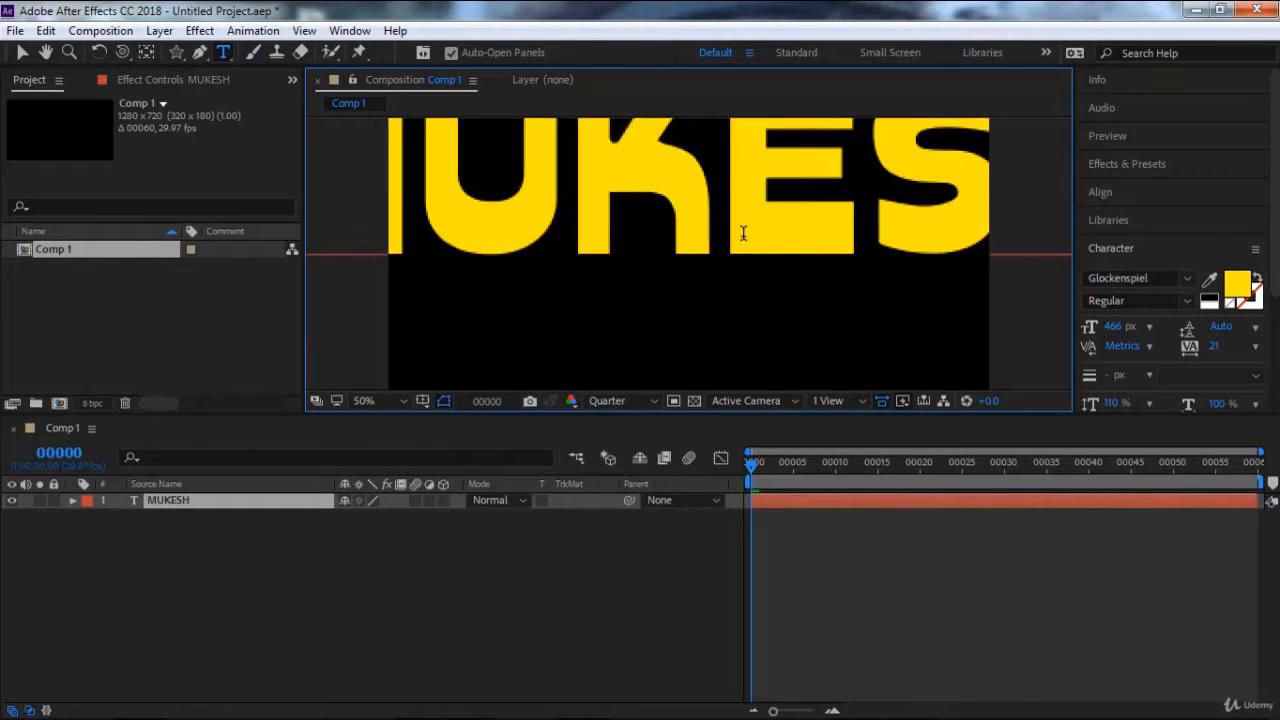
Set the font size of the whole text to 269 px and move it down to the middle of the frame.
key(ctrl+a)
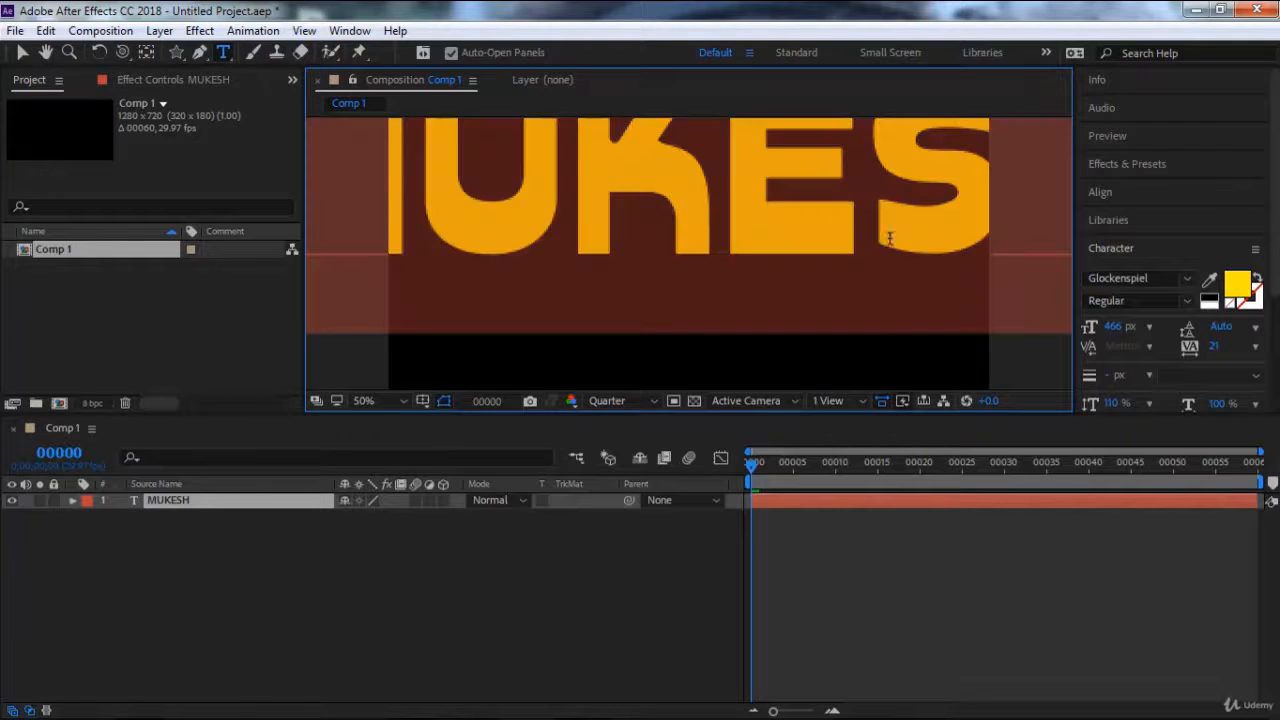
drag(1090, 327, 939, 345)
click(22, 52)
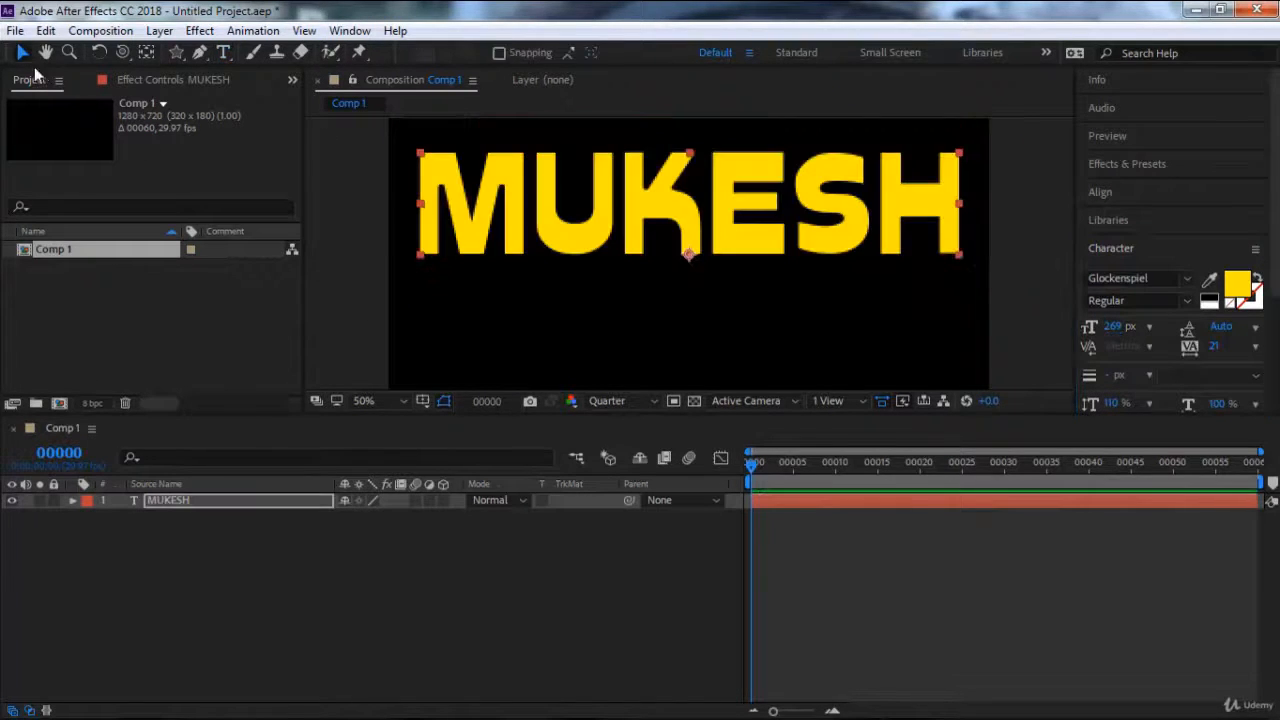
click(674, 217)
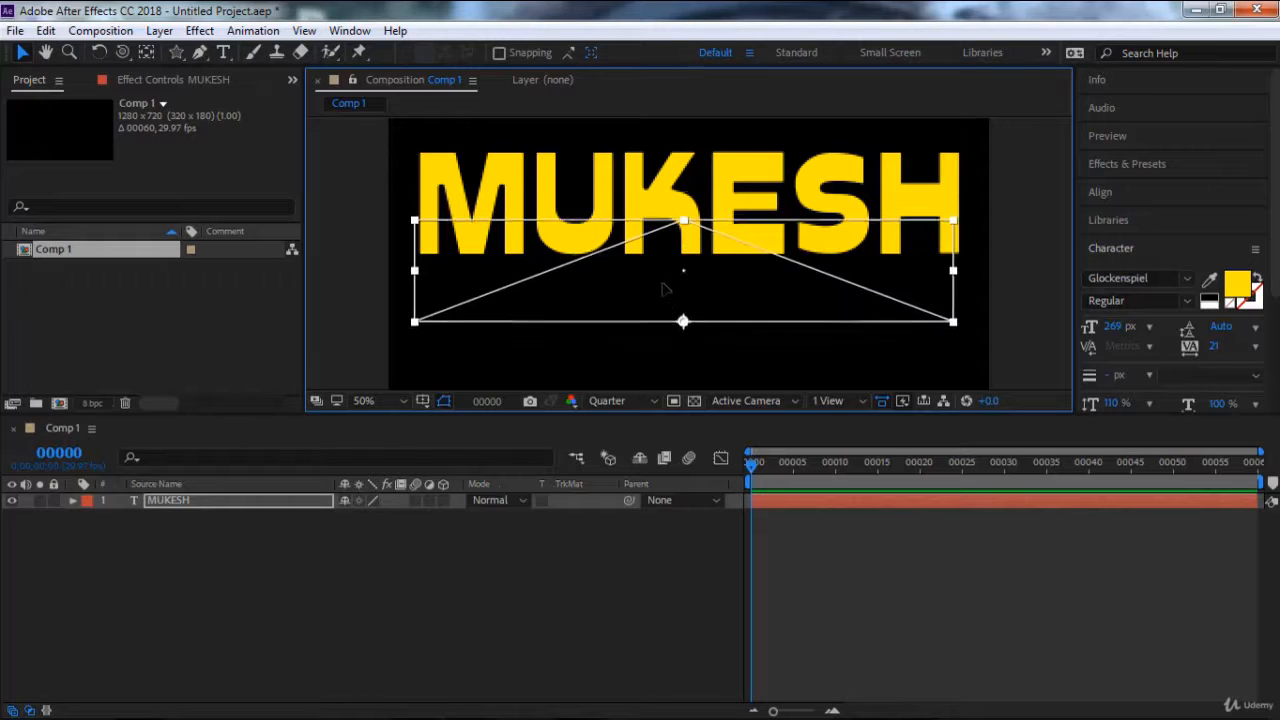
key(Caps_Lock)
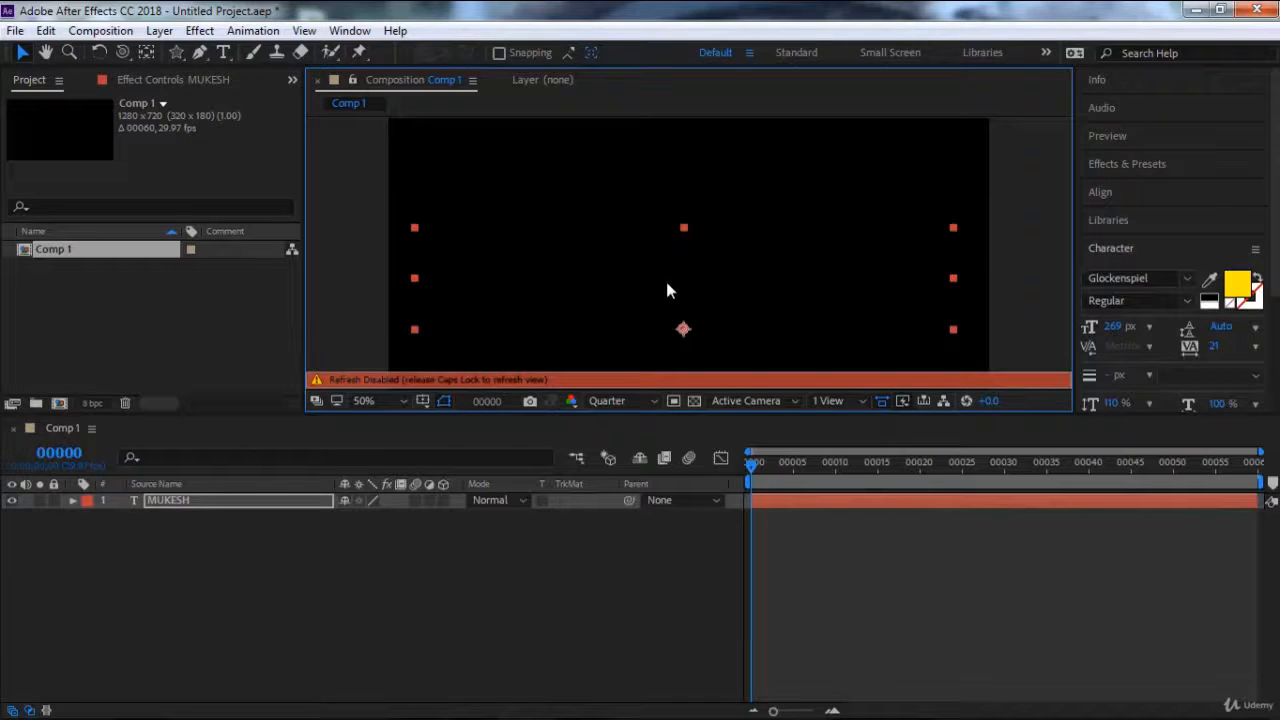
key(Caps_Lock)
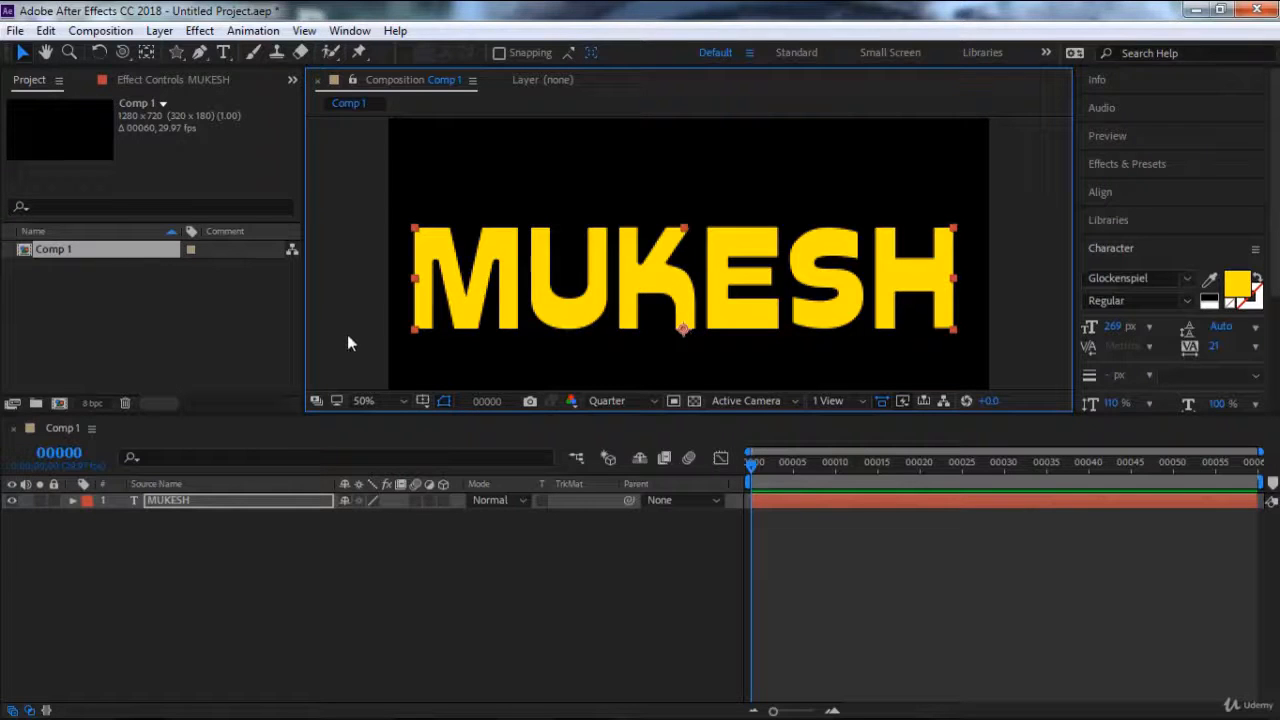
Try rotating the text layer around its anchor point on the baseline.
click(99, 52)
mouse_move(733, 262)
mouse_down()
mouse_move(690, 250)
mouse_move(749, 240)
mouse_move(712, 292)
mouse_move(732, 272)
mouse_move(741, 291)
mouse_move(716, 262)
mouse_move(768, 298)
mouse_move(745, 249)
mouse_move(652, 280)
mouse_move(716, 270)
mouse_move(686, 283)
mouse_move(711, 292)
mouse_move(745, 262)
mouse_move(730, 241)
mouse_up()
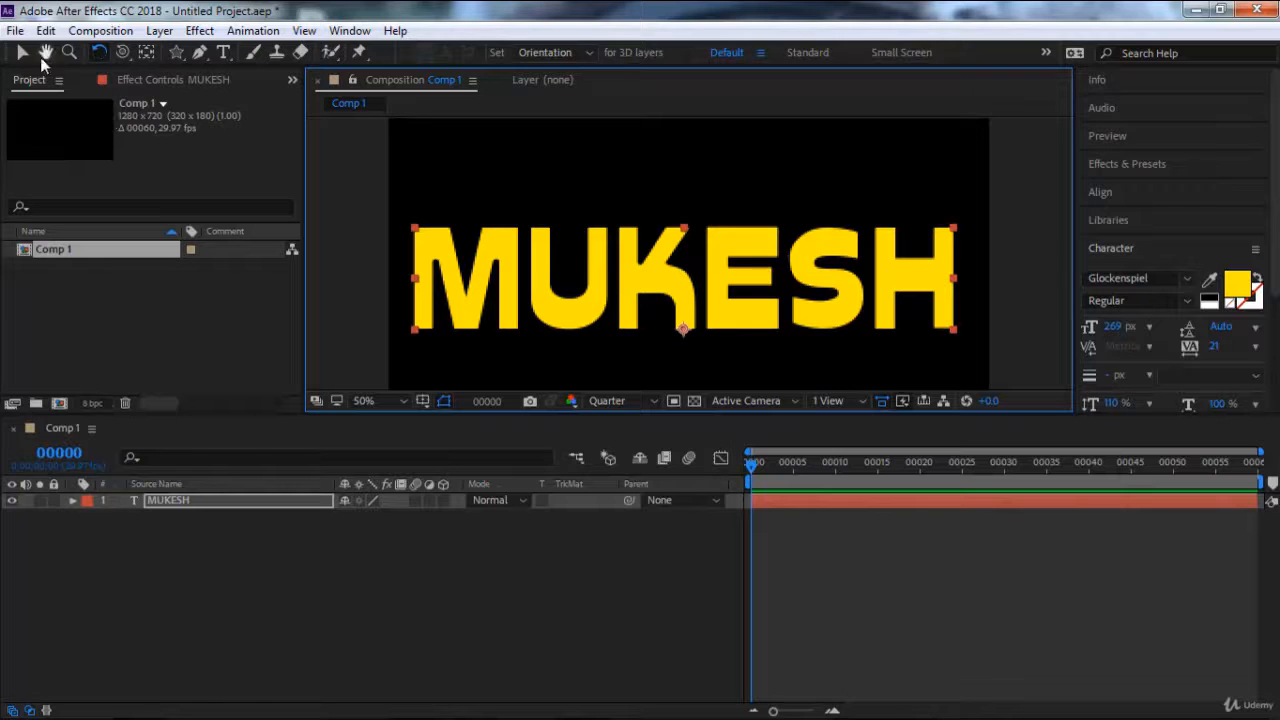
Center the text layer's anchor point in its content and test rotating the text around it.
click(157, 33)
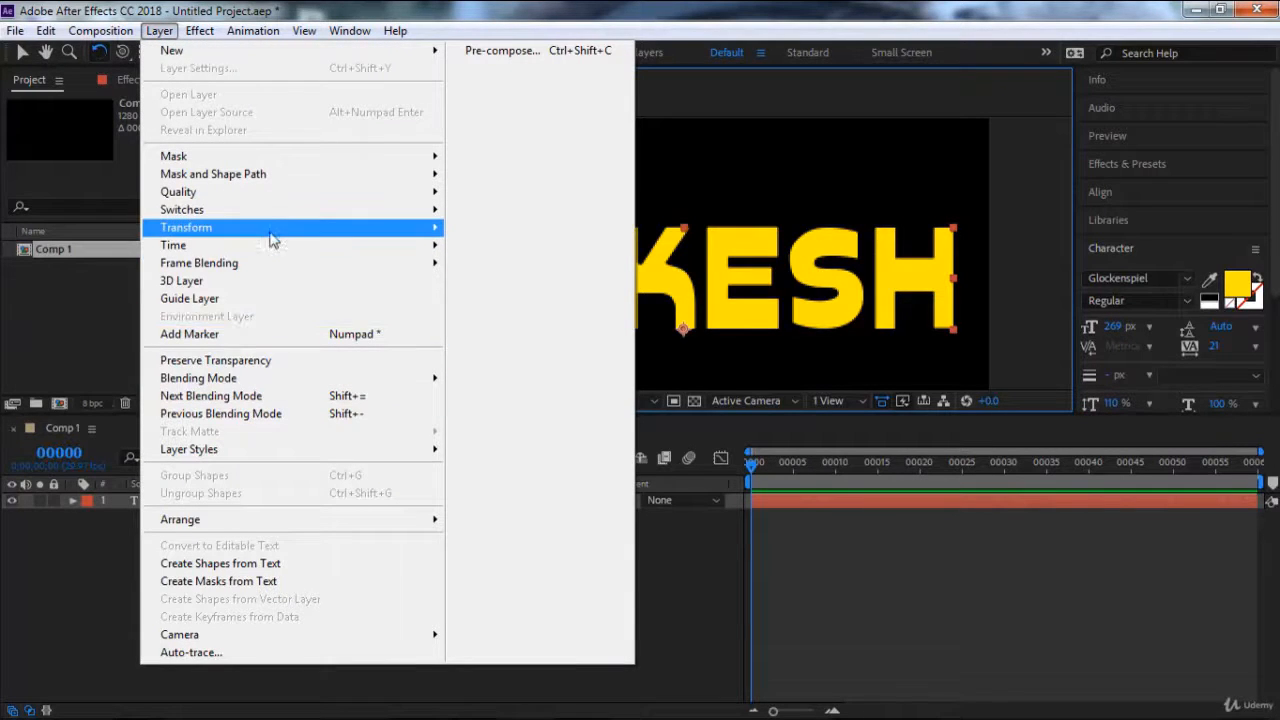
mouse_move(273, 228)
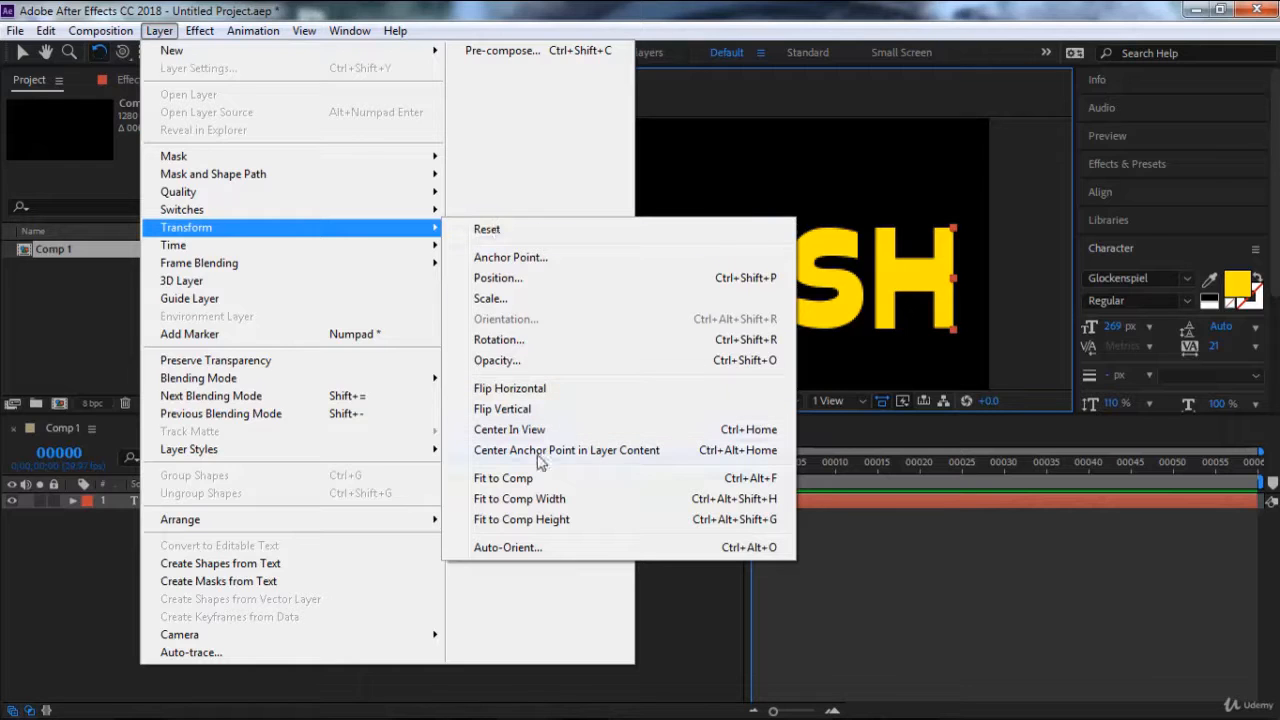
click(612, 453)
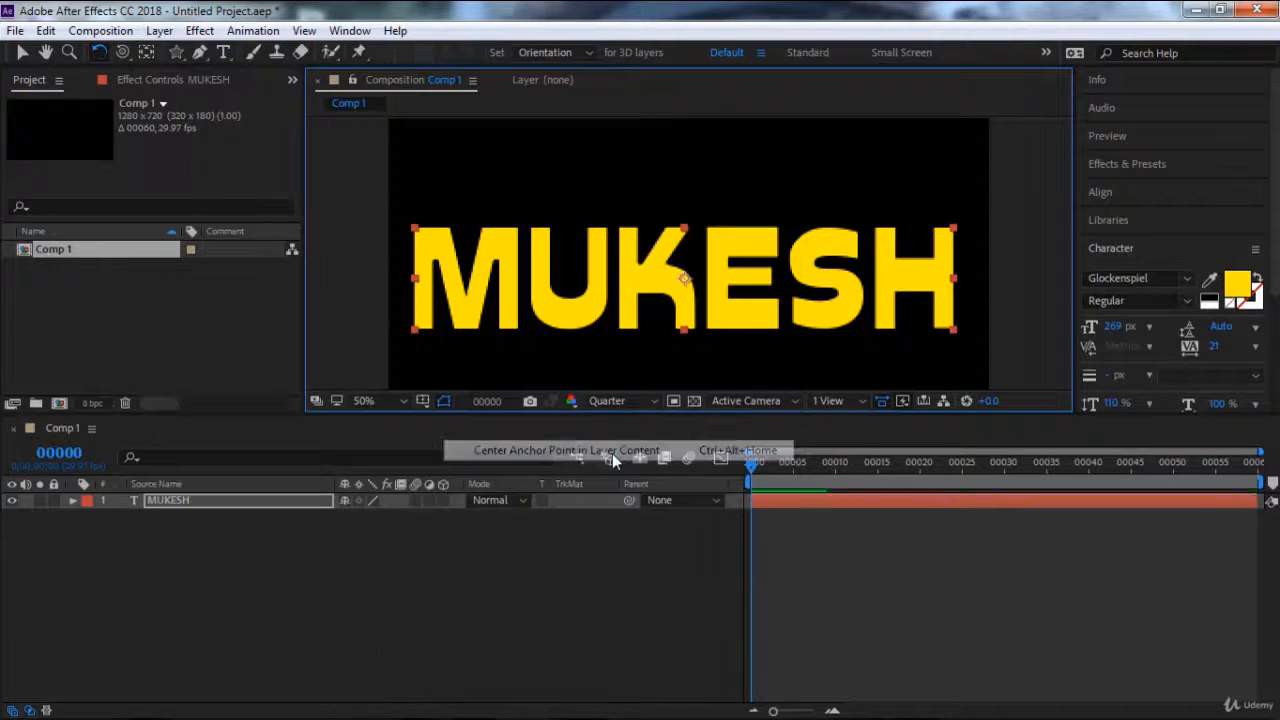
drag(782, 265, 796, 326)
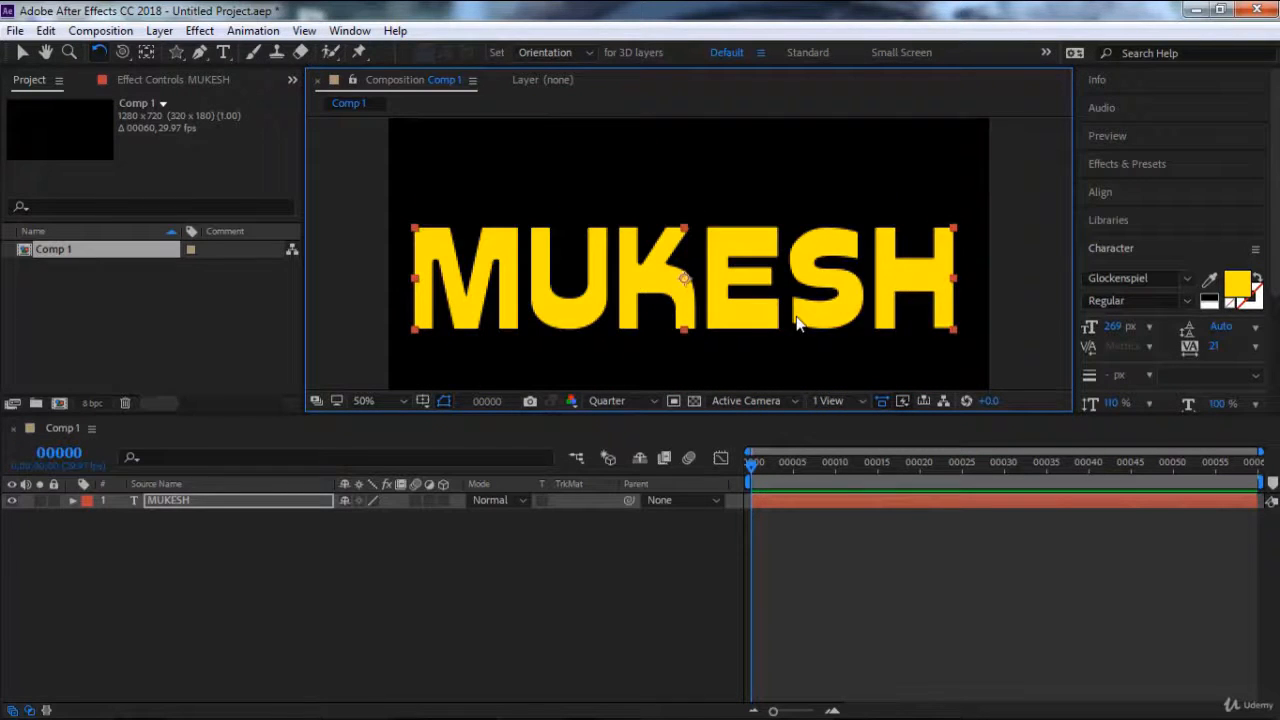
click(22, 52)
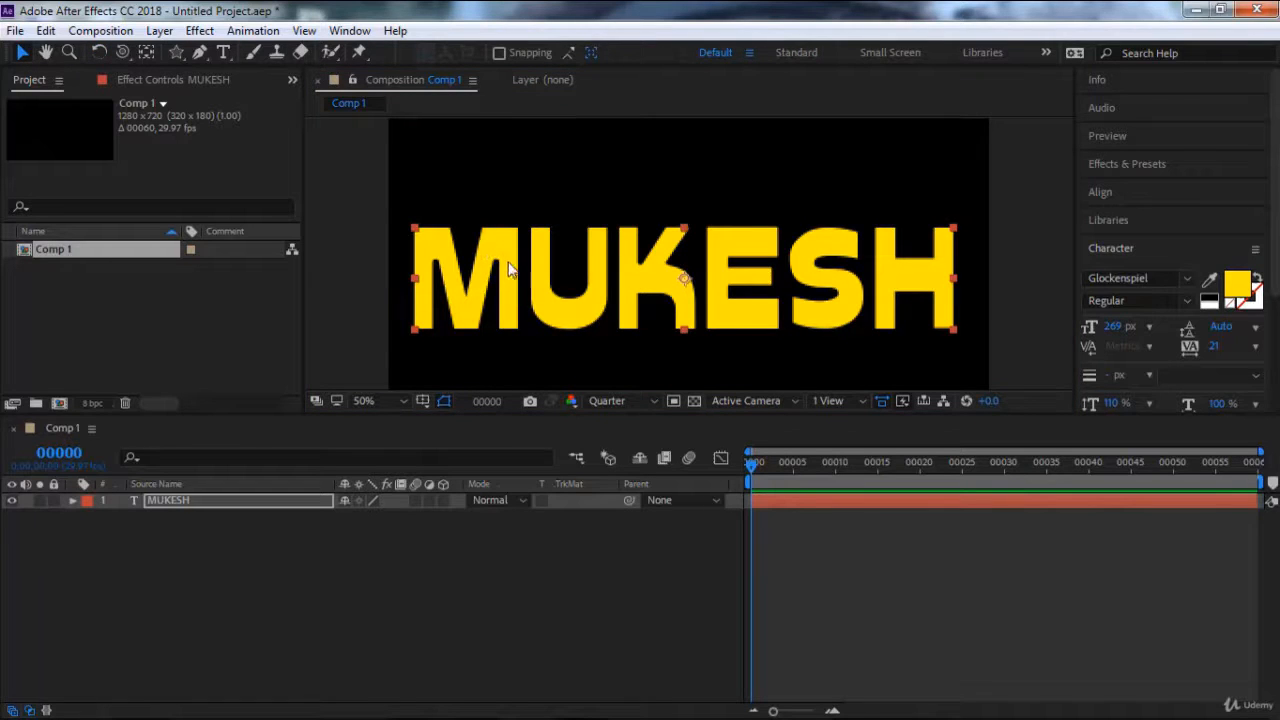
Create shapes from the text layer.
click(268, 505)
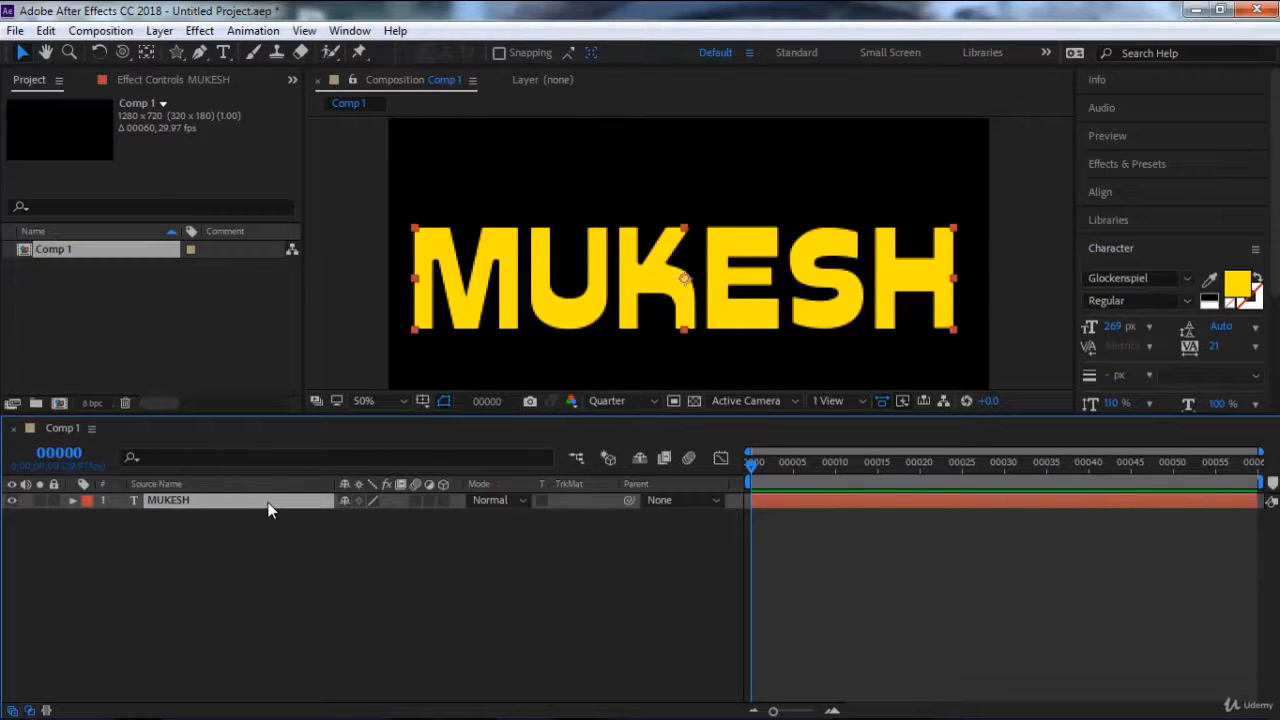
right_click(268, 509)
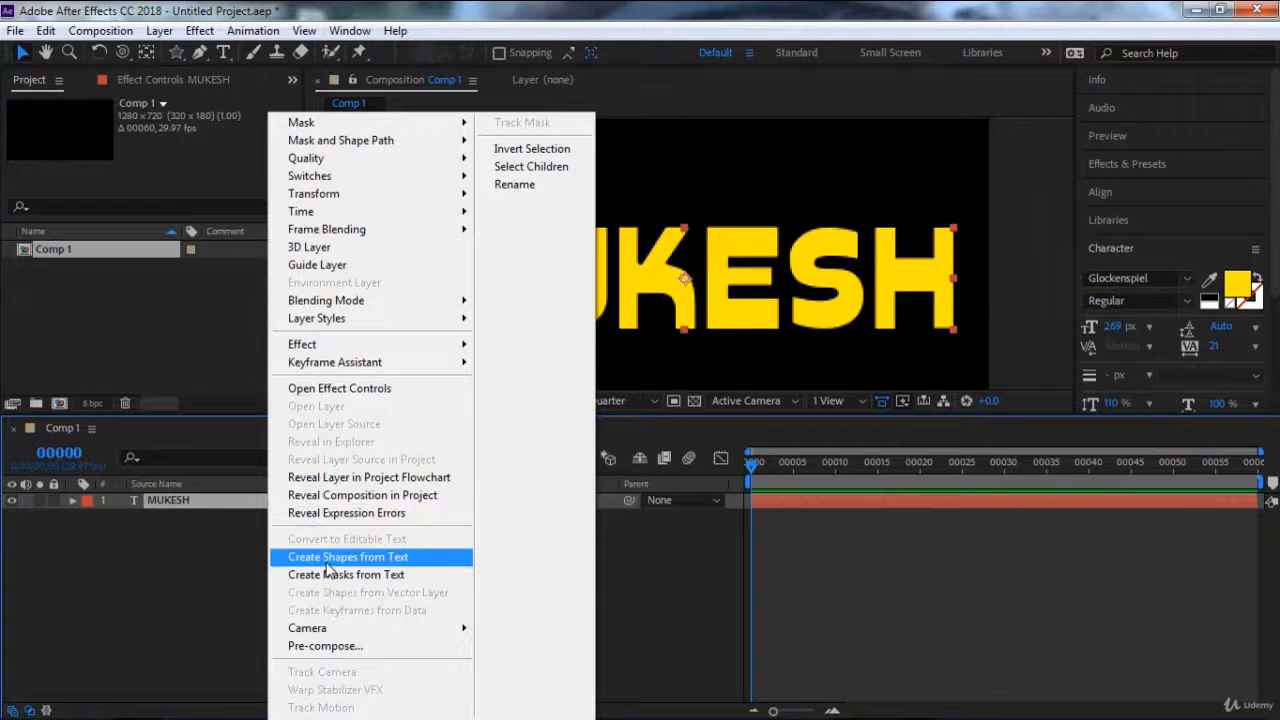
click(420, 561)
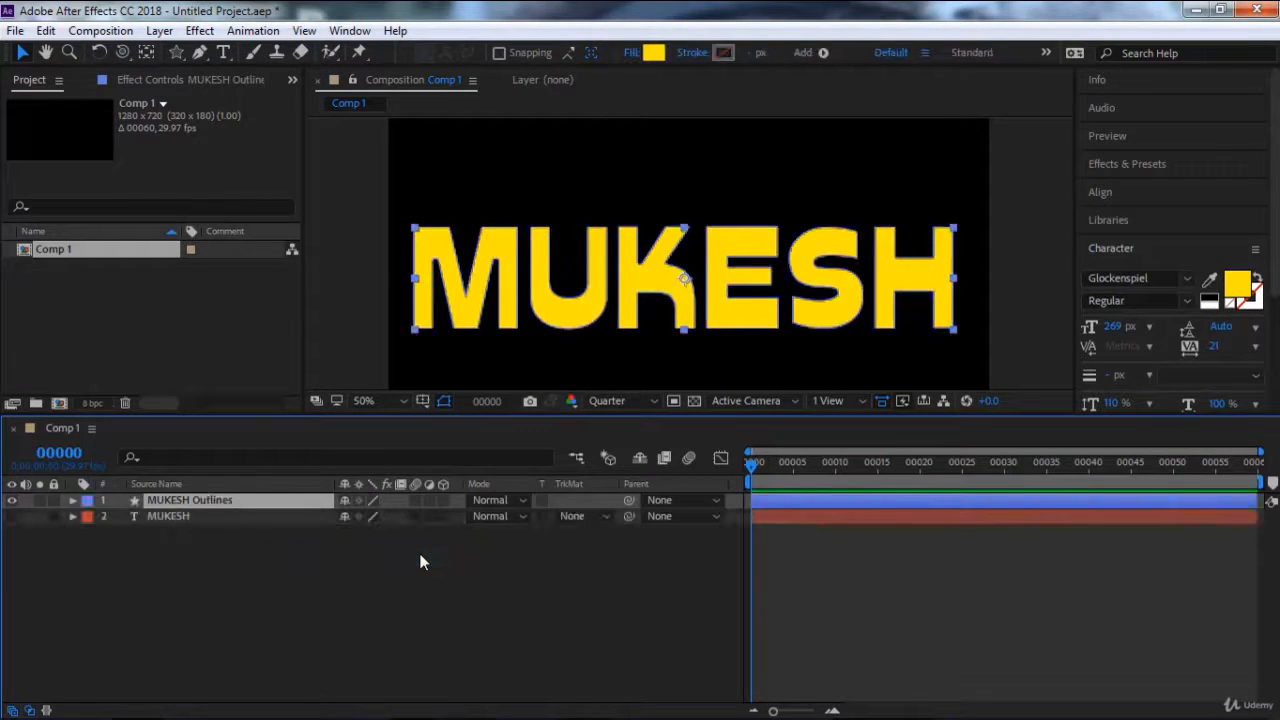
Delete the original text layer, keeping only the outlines shape layer.
click(171, 518)
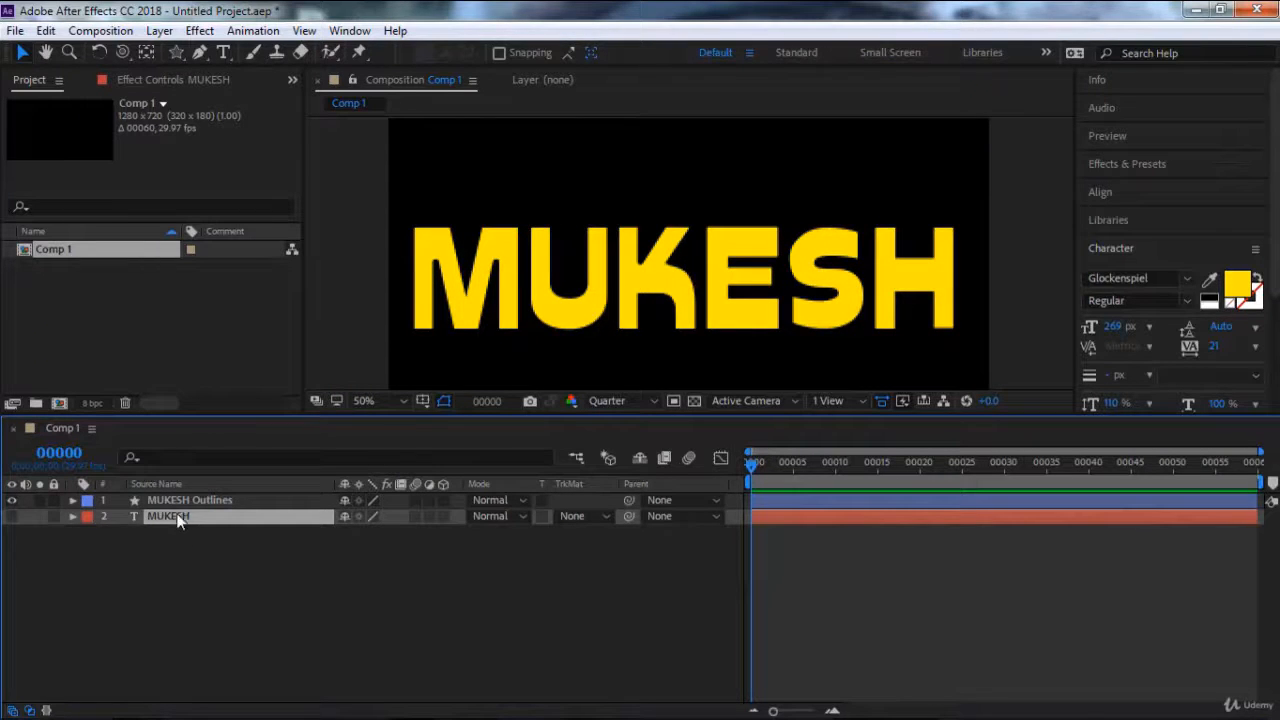
click(178, 501)
click(176, 519)
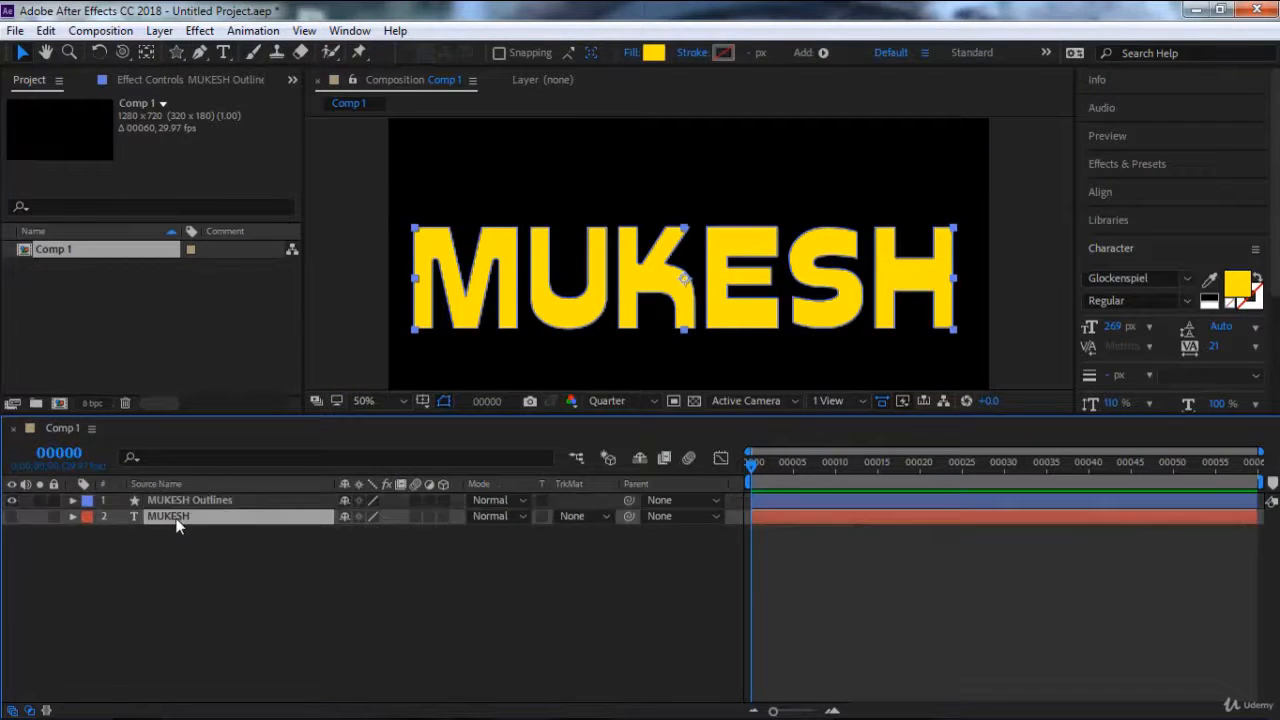
key(Delete)
Add a stroke to the outlines shape layer and set its colour to yellow (FCFF00).
click(178, 501)
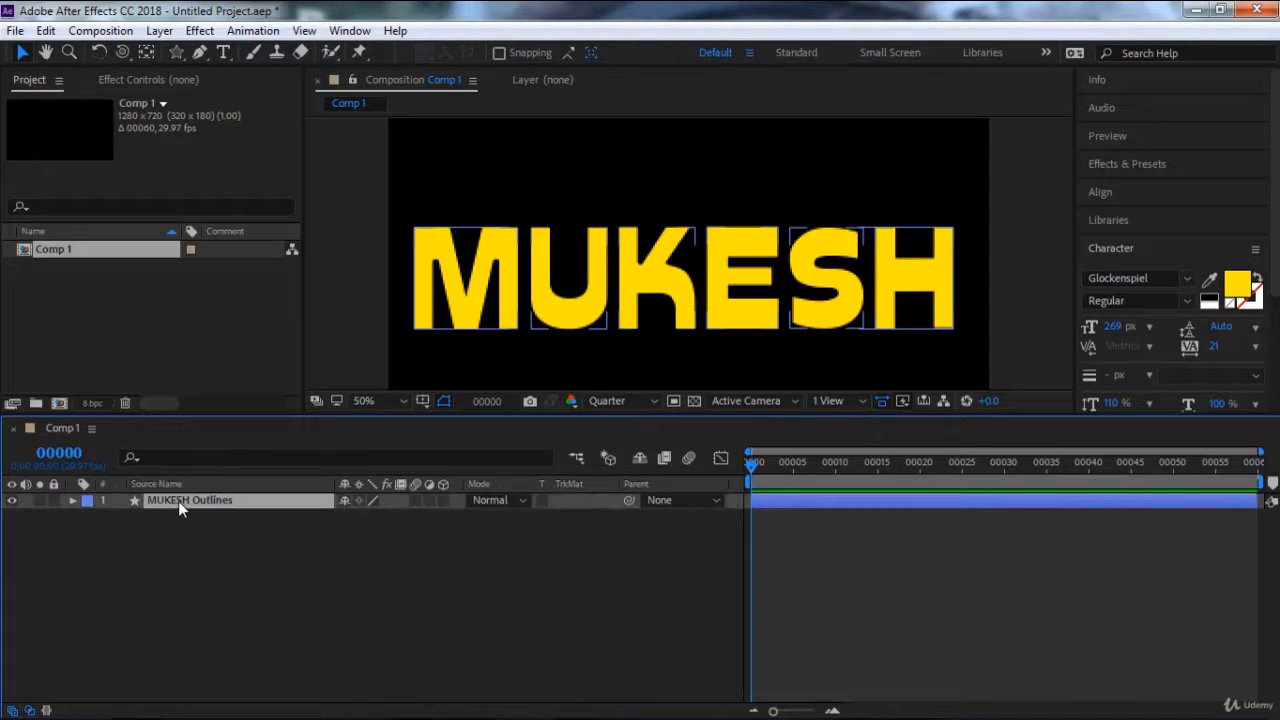
click(72, 500)
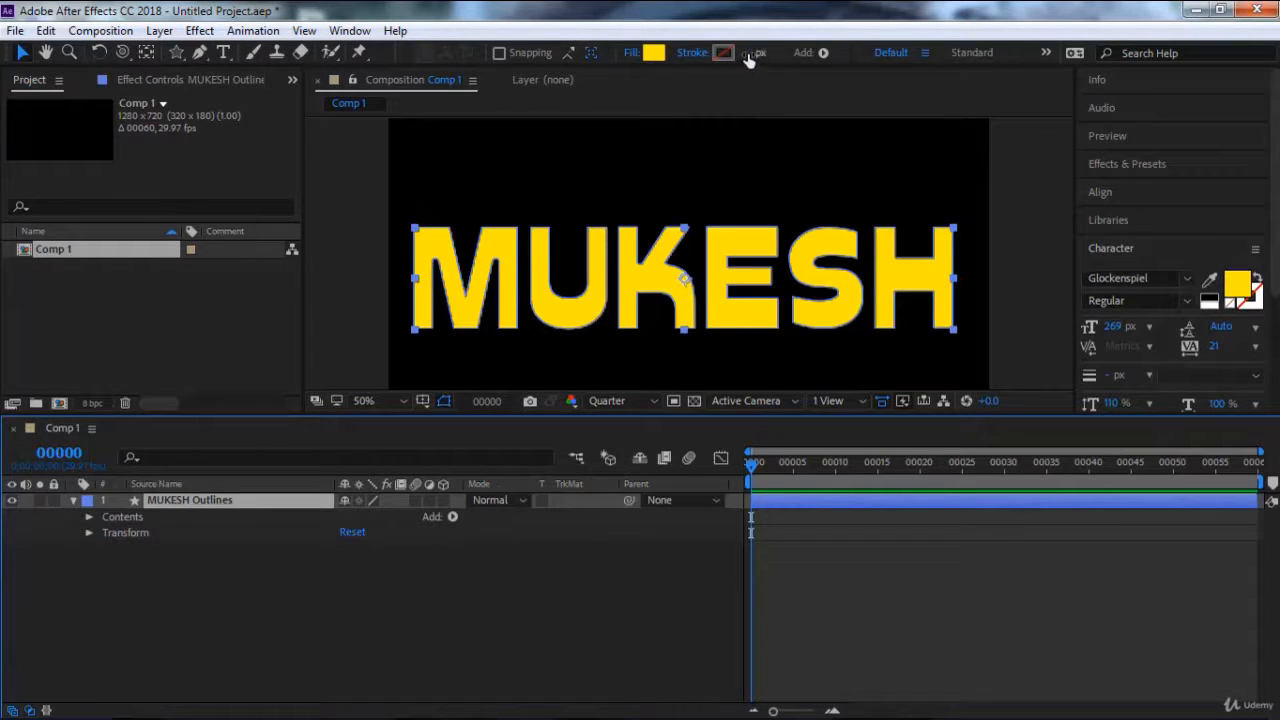
drag(750, 53, 780, 53)
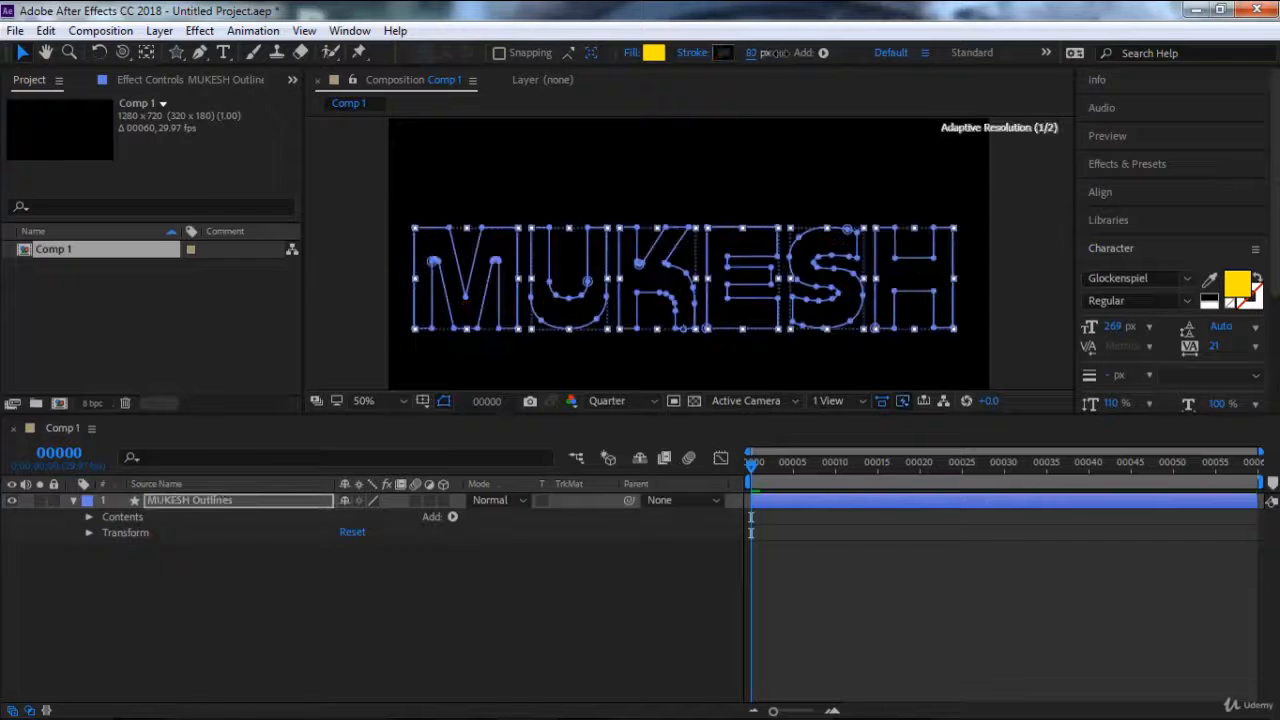
click(724, 55)
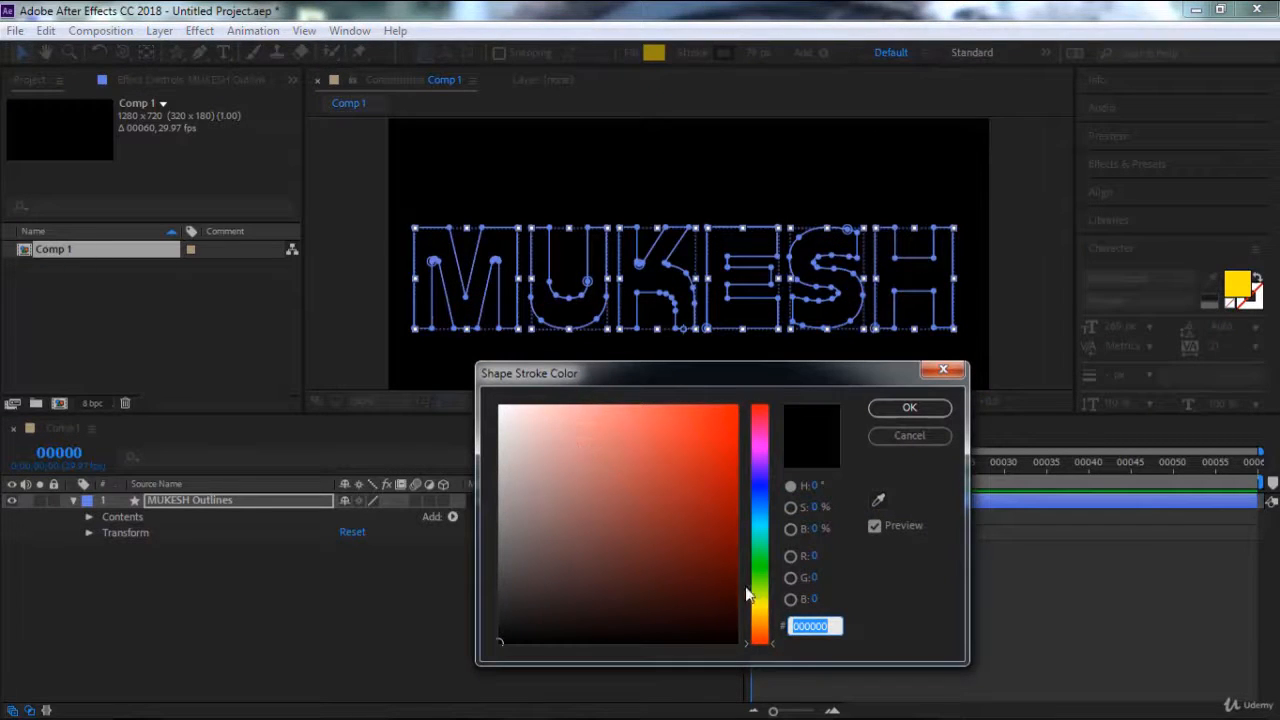
click(764, 603)
click(698, 449)
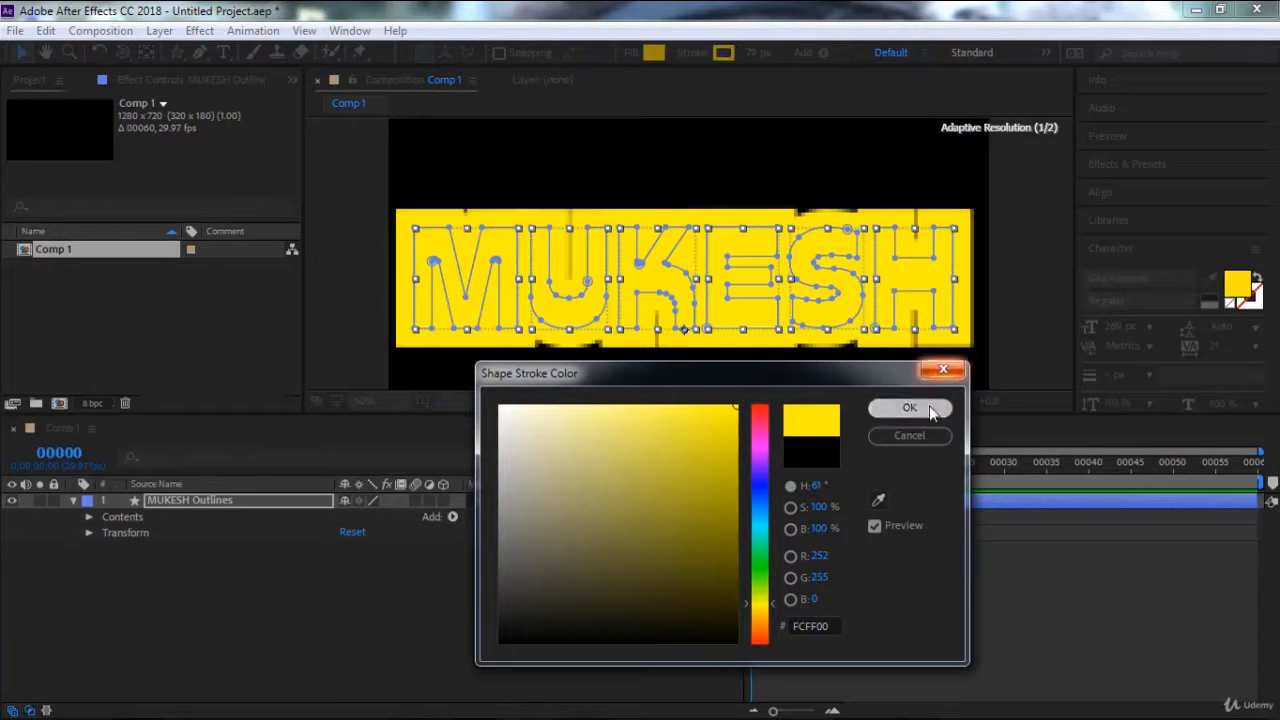
click(935, 408)
Set the letter outlines' stroke width to 10 px and change their fill to None.
click(757, 53)
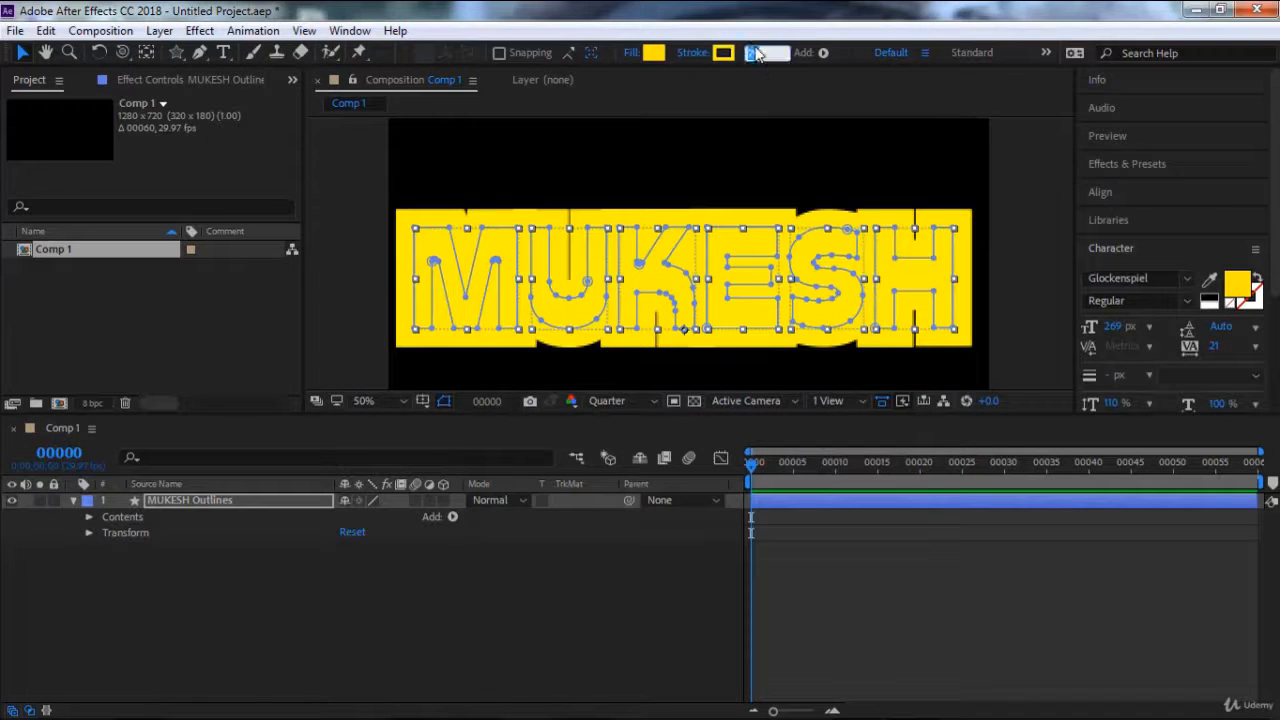
text(10)
key(Return)
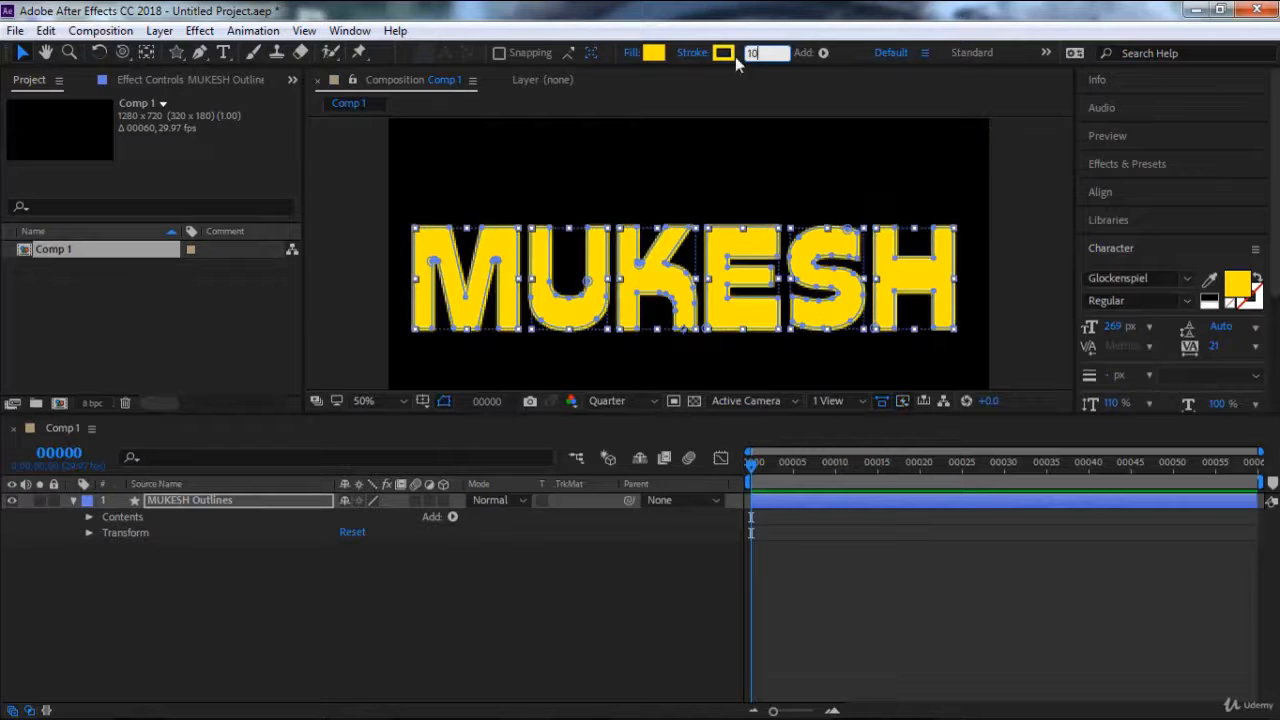
click(631, 53)
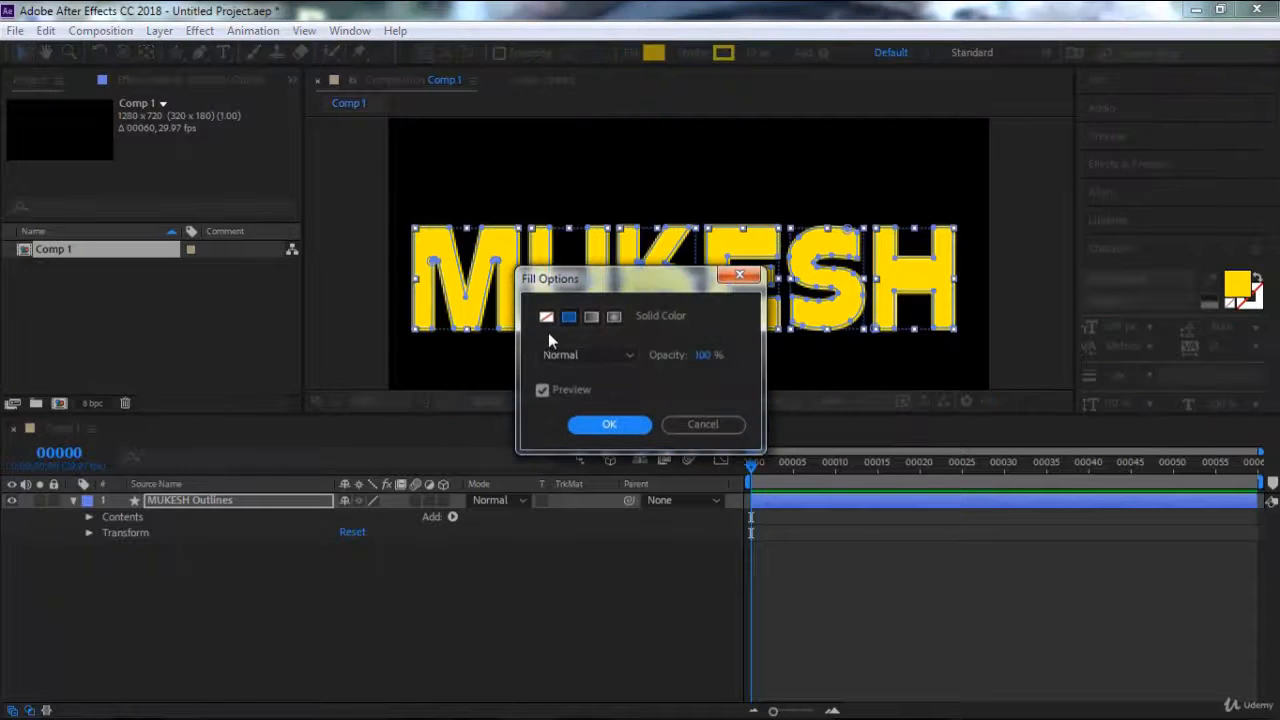
click(546, 317)
click(607, 424)
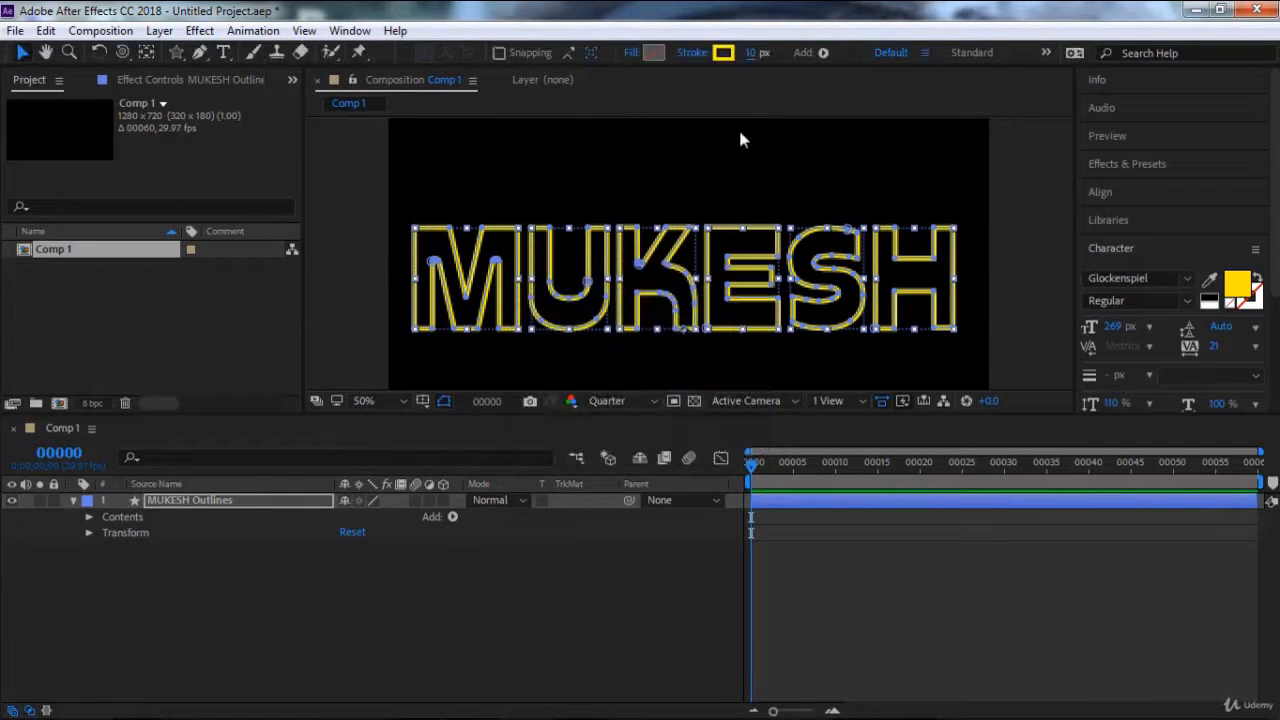
Thicken the letter outlines' stroke to 20 px and deselect the layer.
click(756, 62)
text(20)
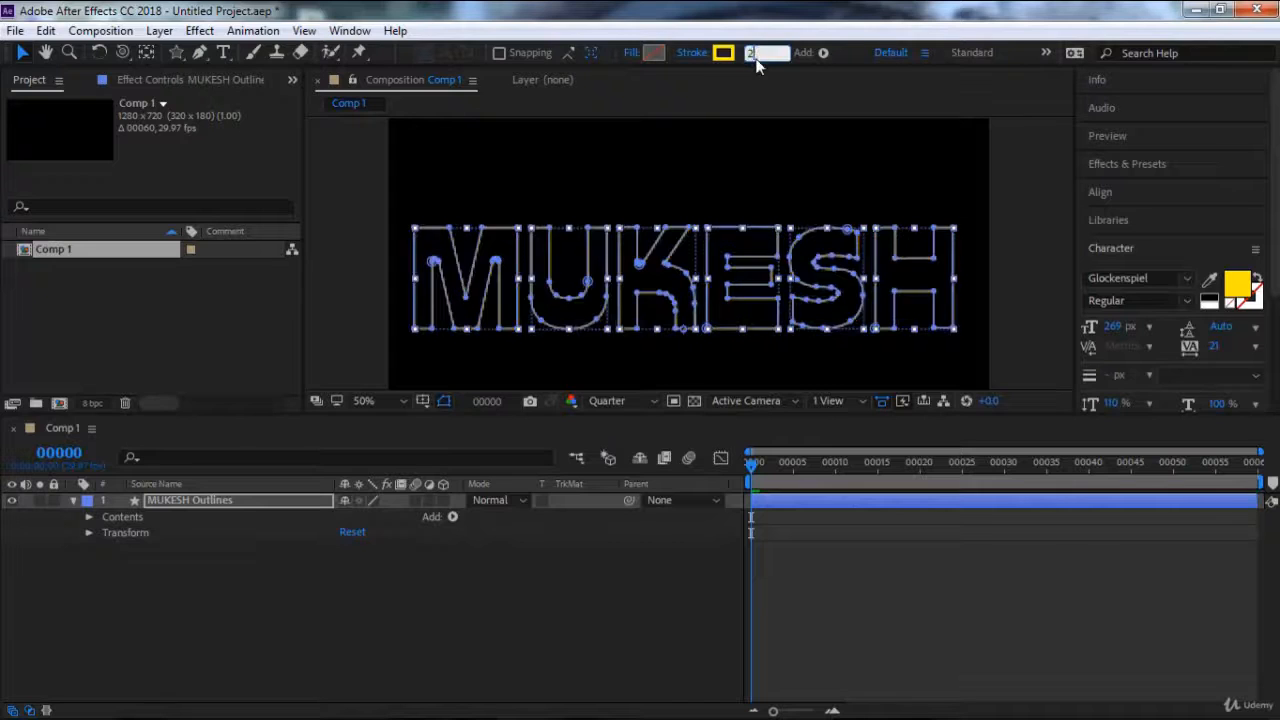
key(Return)
click(330, 548)
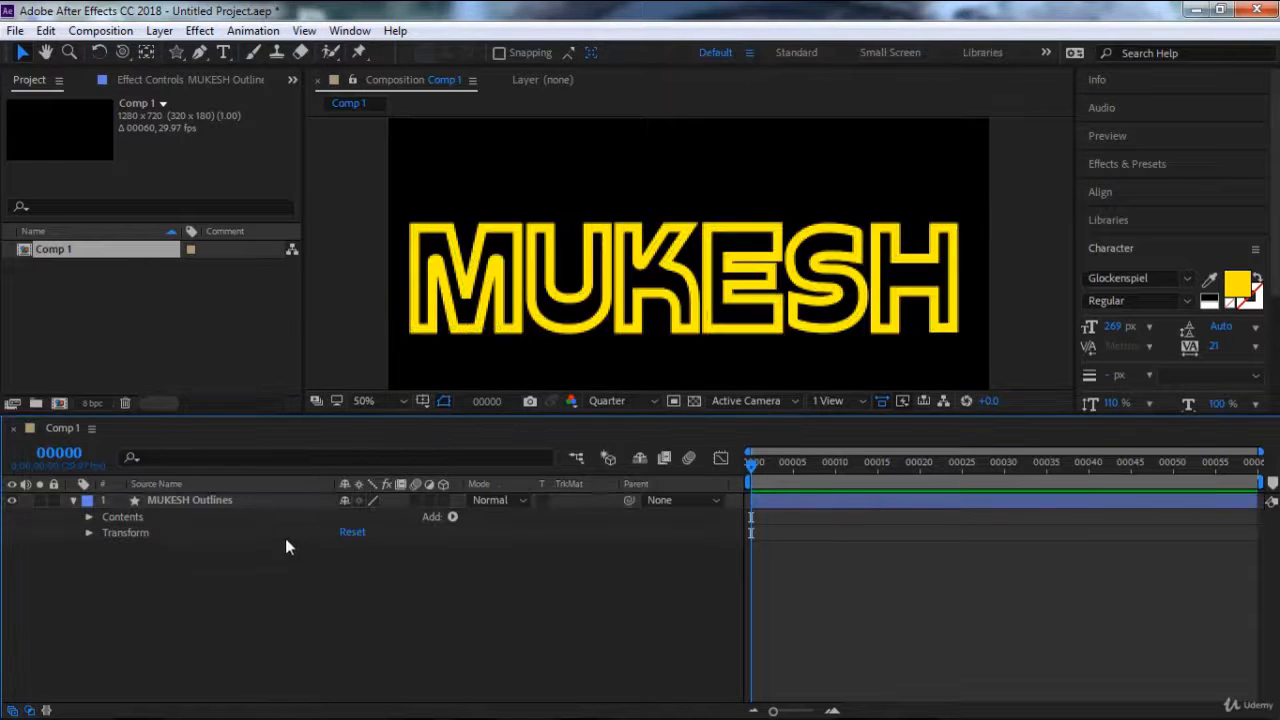
Add a Trim Paths operator to the contents of the outlines layer.
click(256, 498)
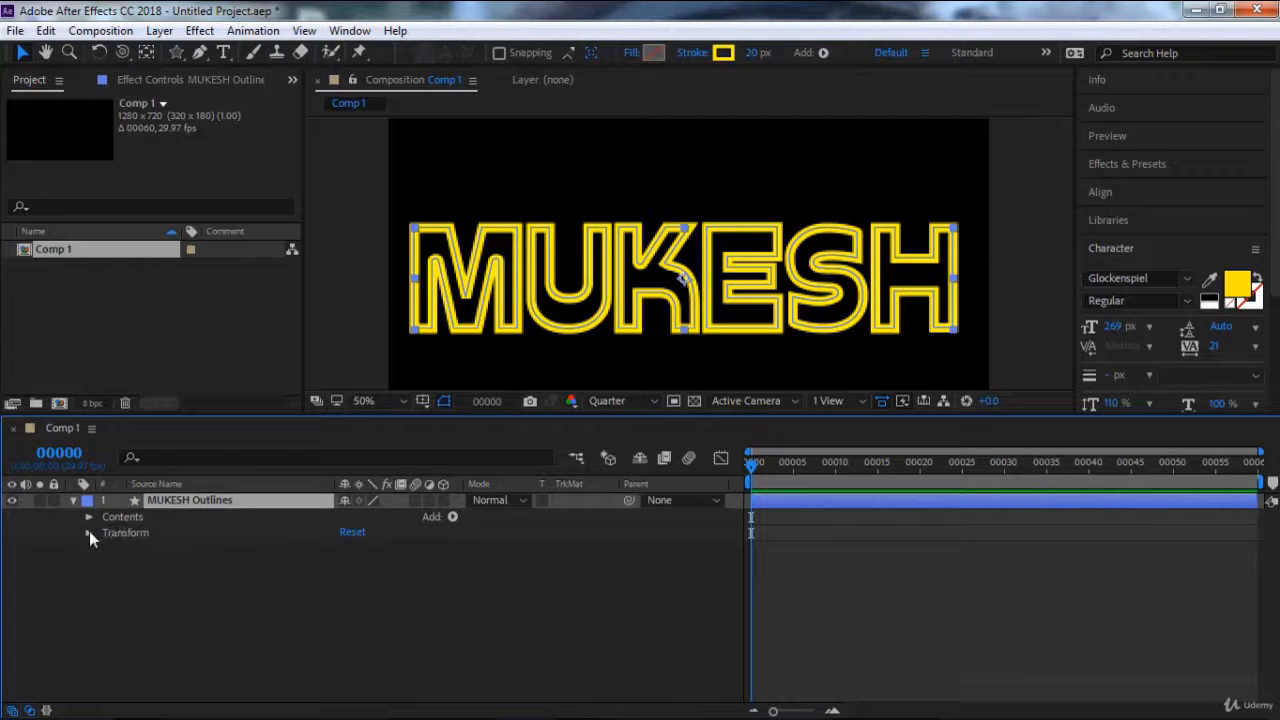
click(453, 517)
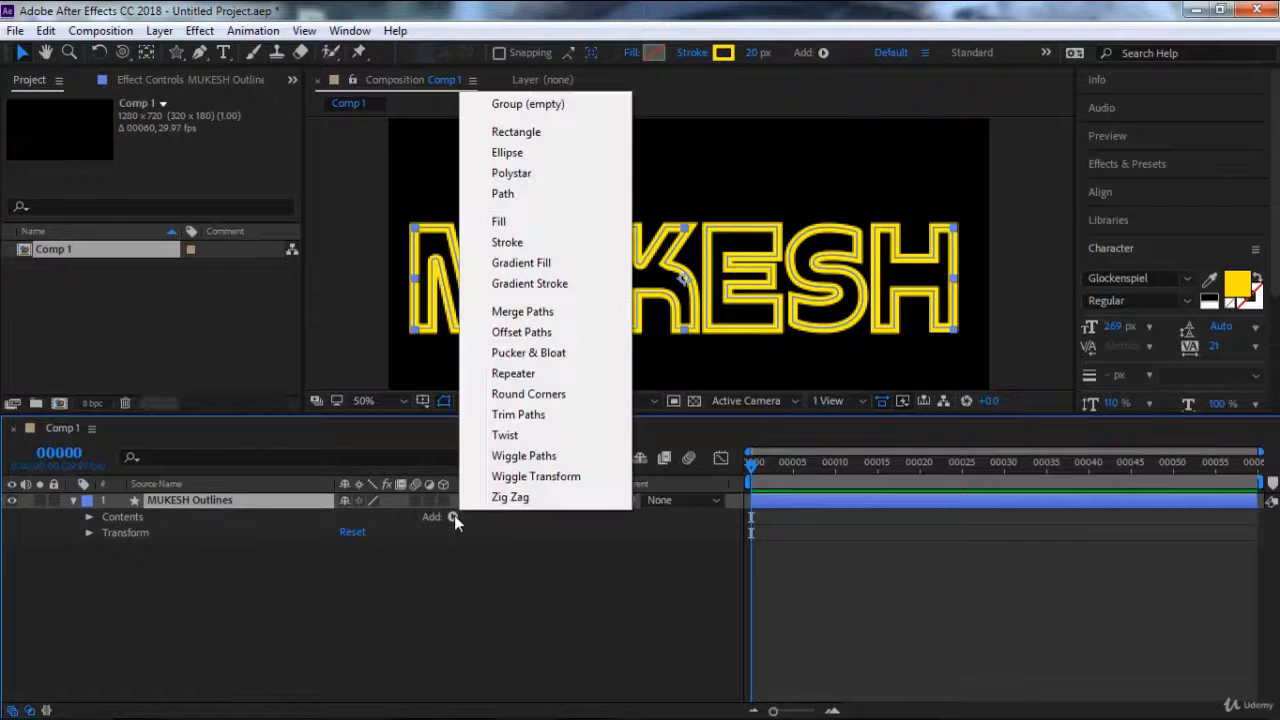
click(512, 414)
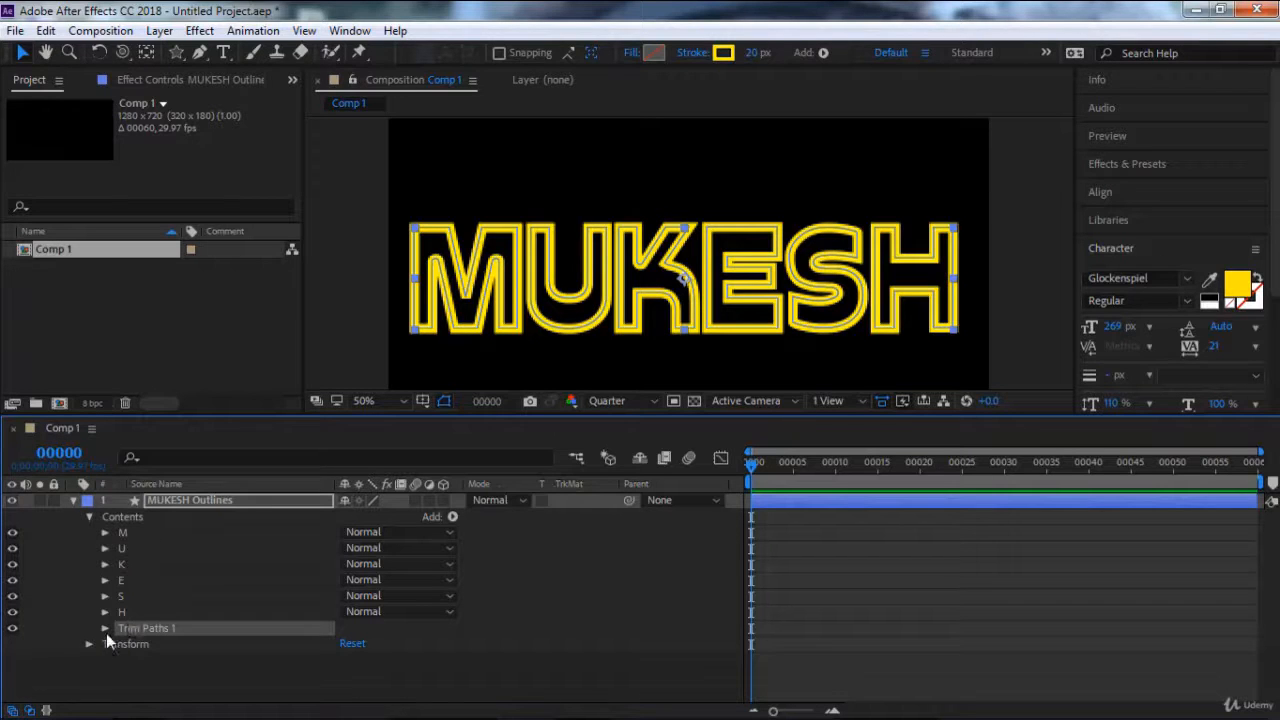
Set the Trim Paths Start to 47% and End to 83%.
click(105, 532)
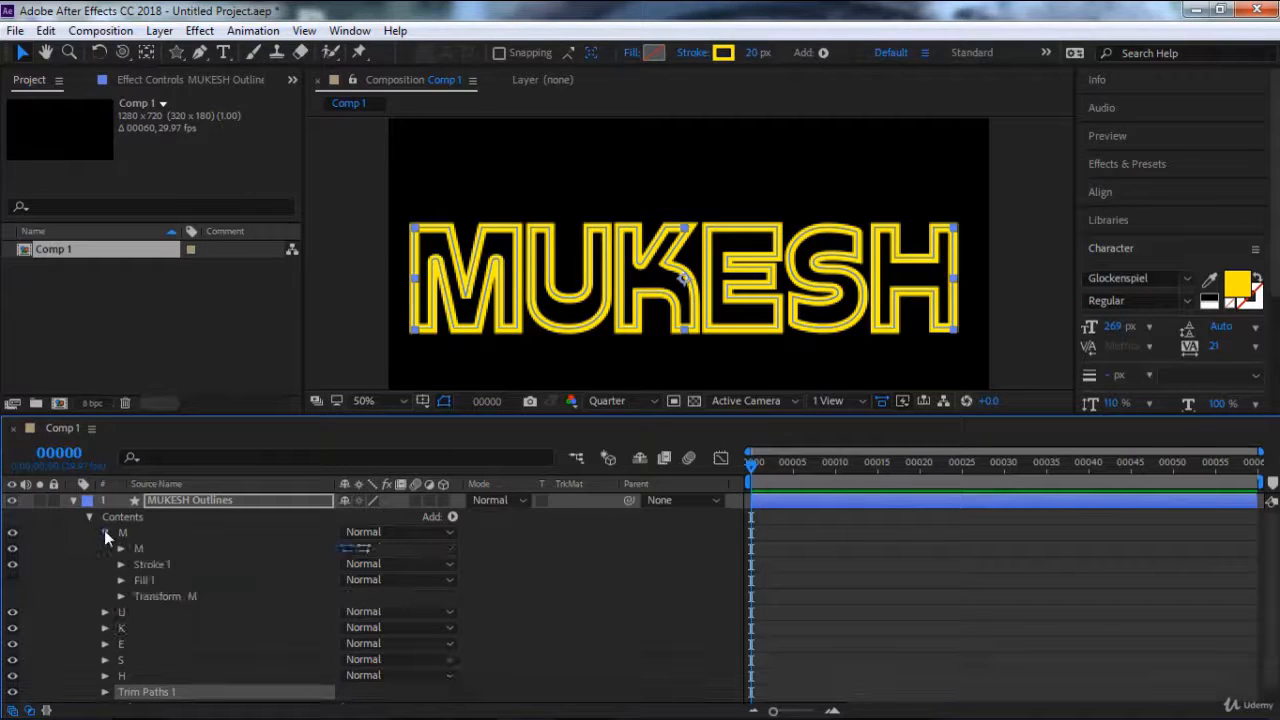
click(105, 533)
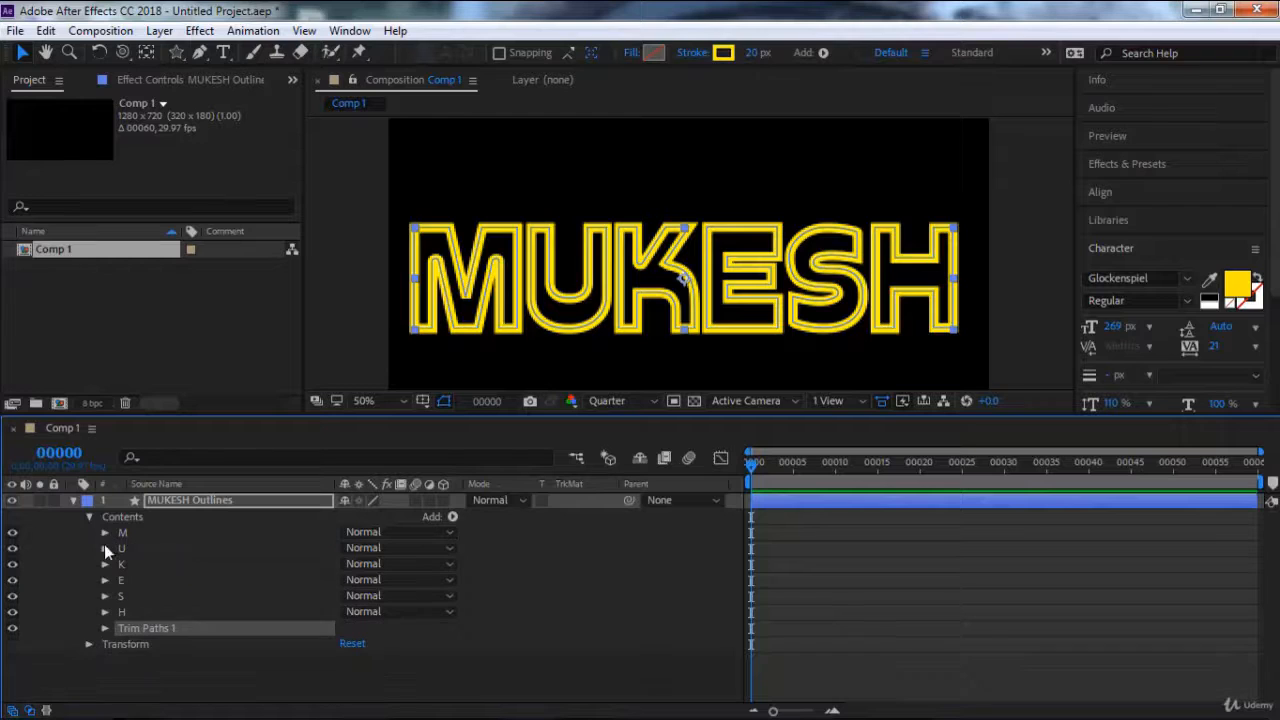
click(105, 628)
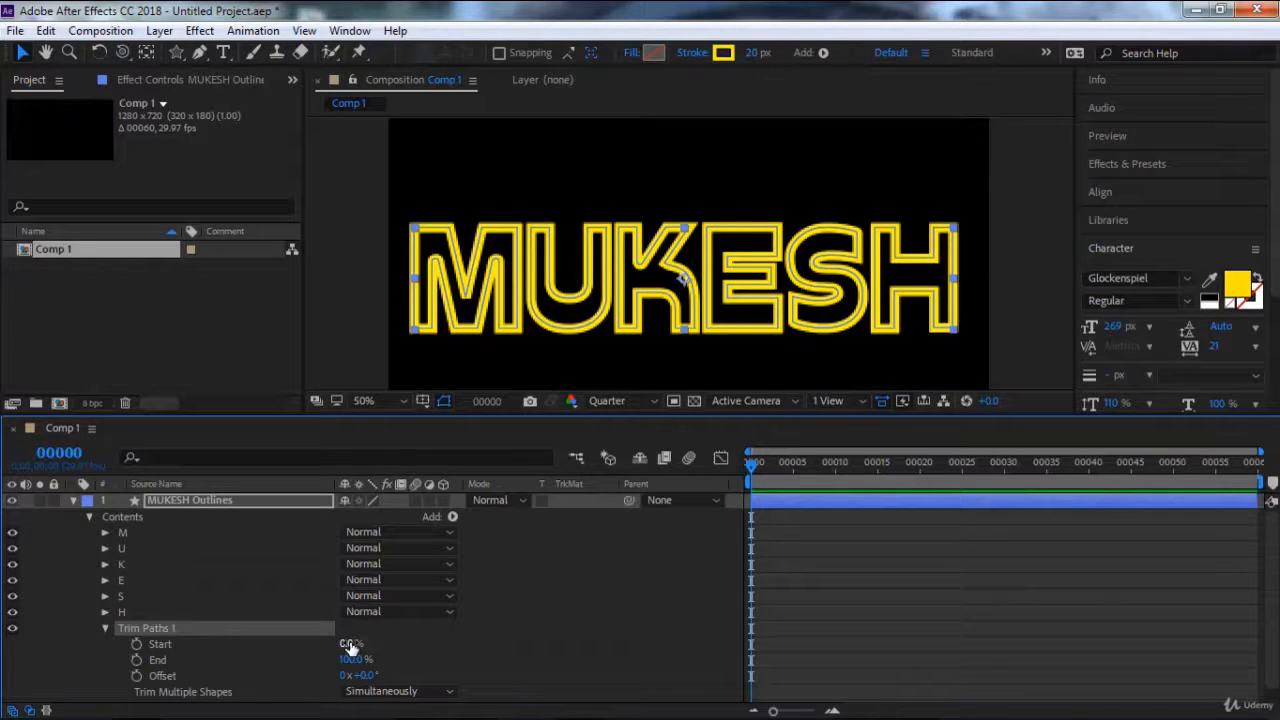
mouse_move(350, 646)
mouse_down()
mouse_move(405, 651)
mouse_move(343, 663)
mouse_up()
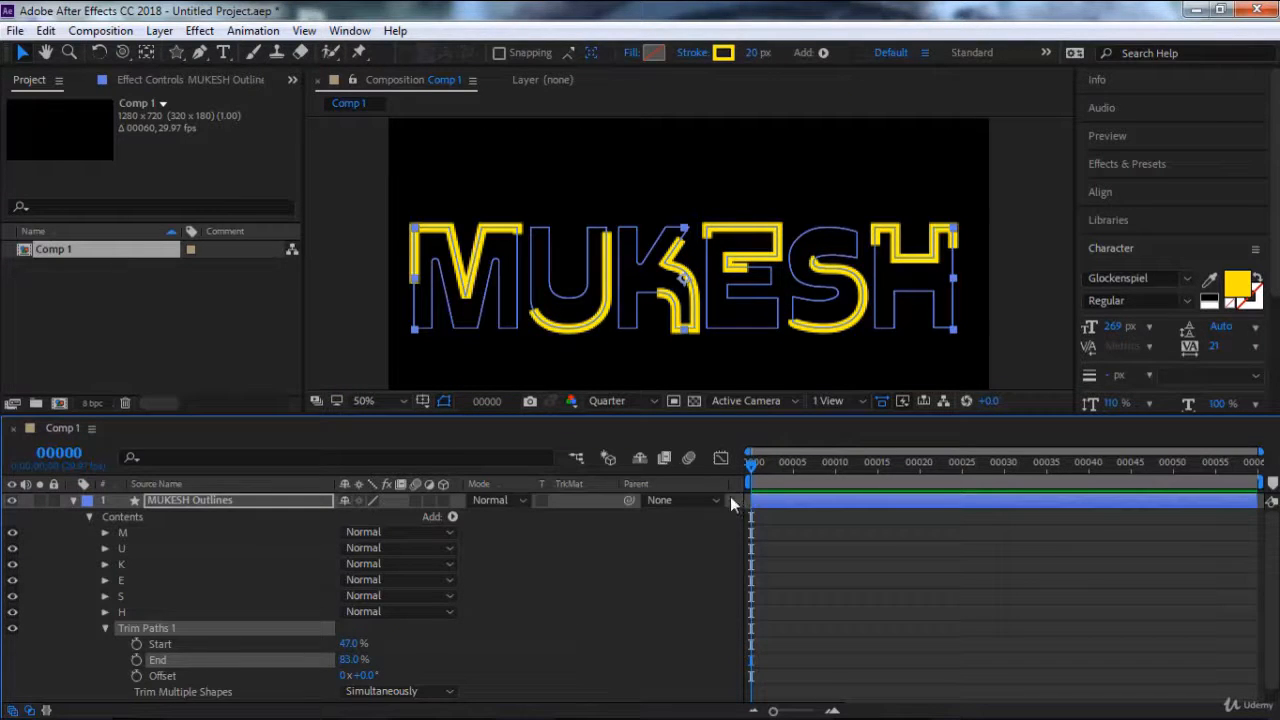
Enable keyframing for the Trim Paths Start, End and Offset at frame 0.
mouse_move(223, 718)
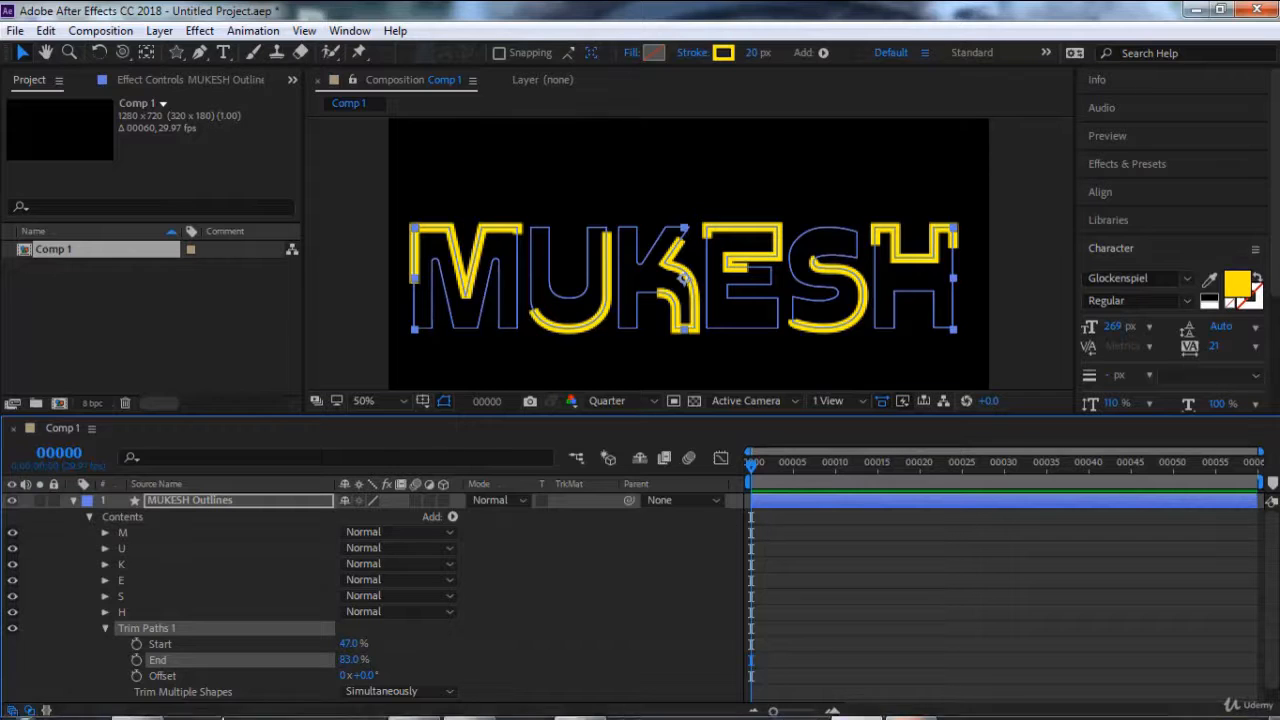
click(136, 644)
click(136, 660)
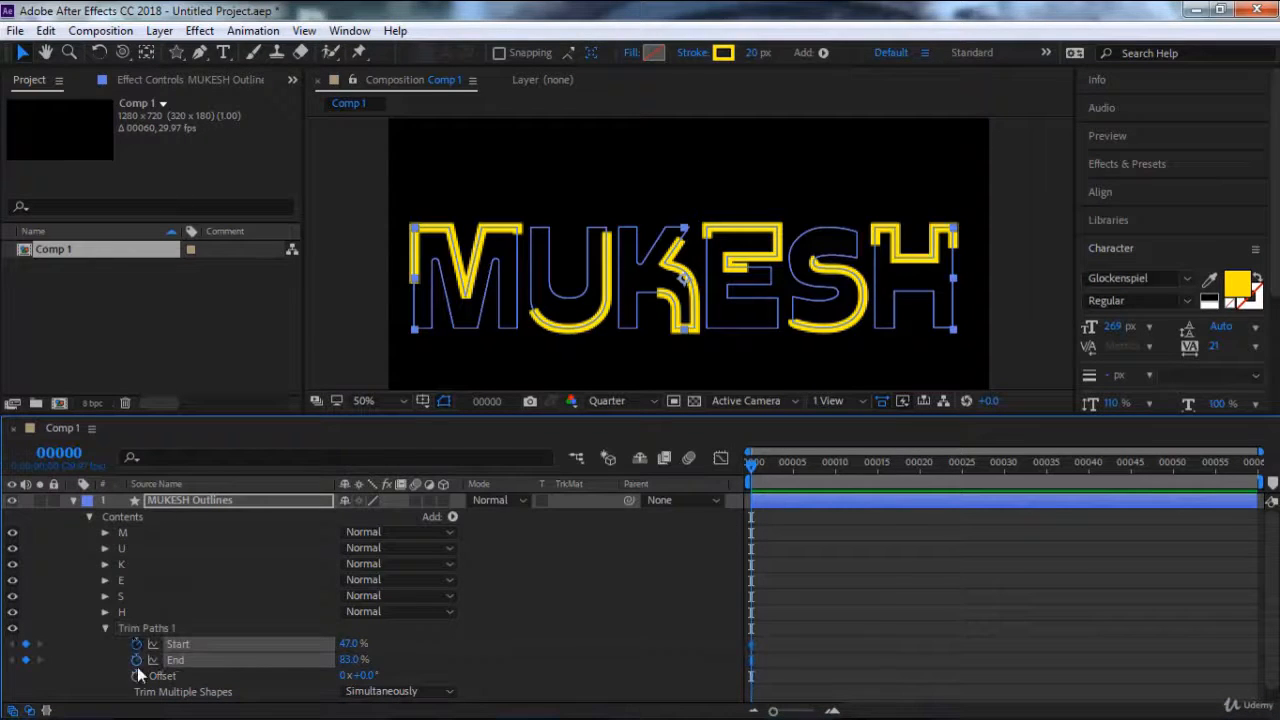
click(136, 676)
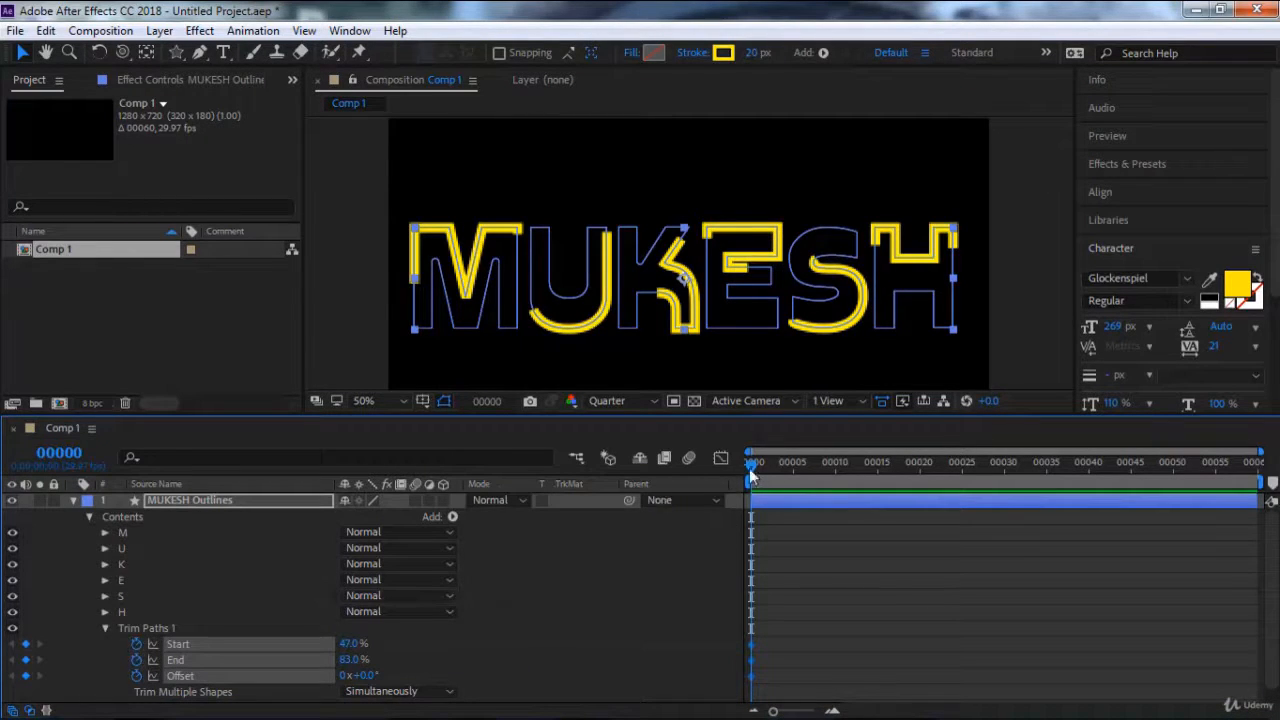
Extend the composition's duration to 200 frames.
drag(753, 474, 1252, 464)
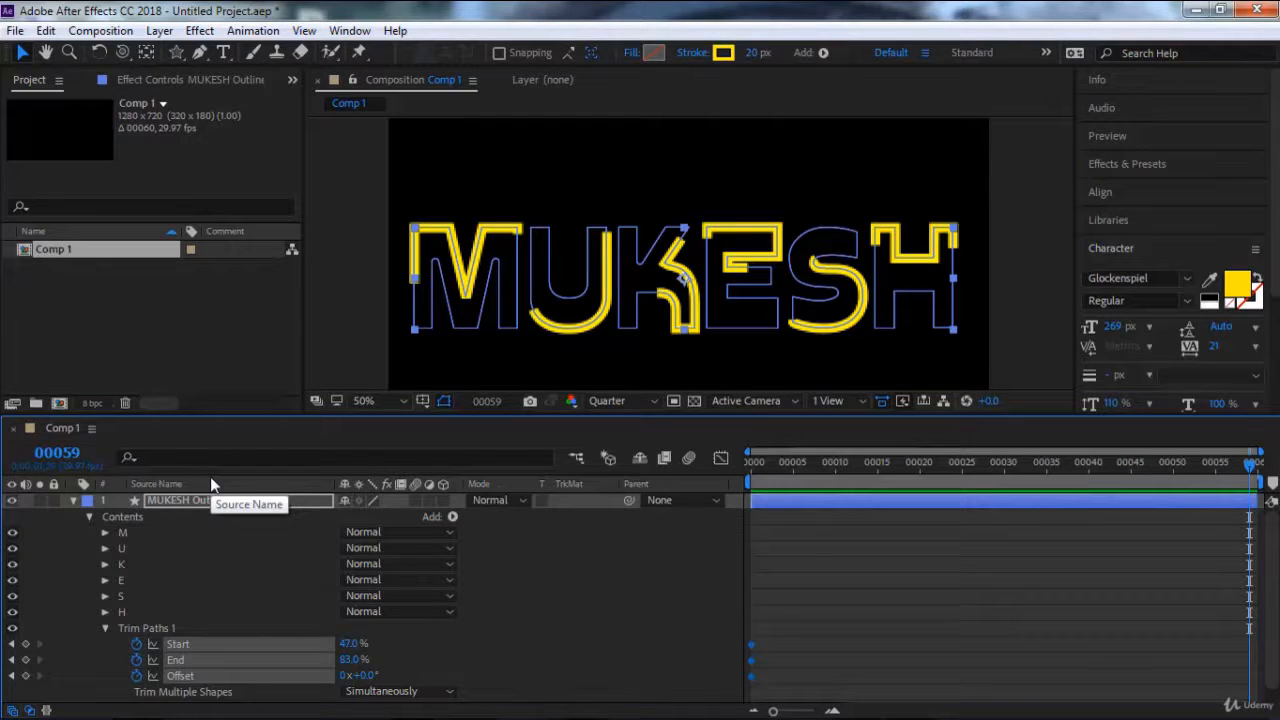
key(ctrl+k)
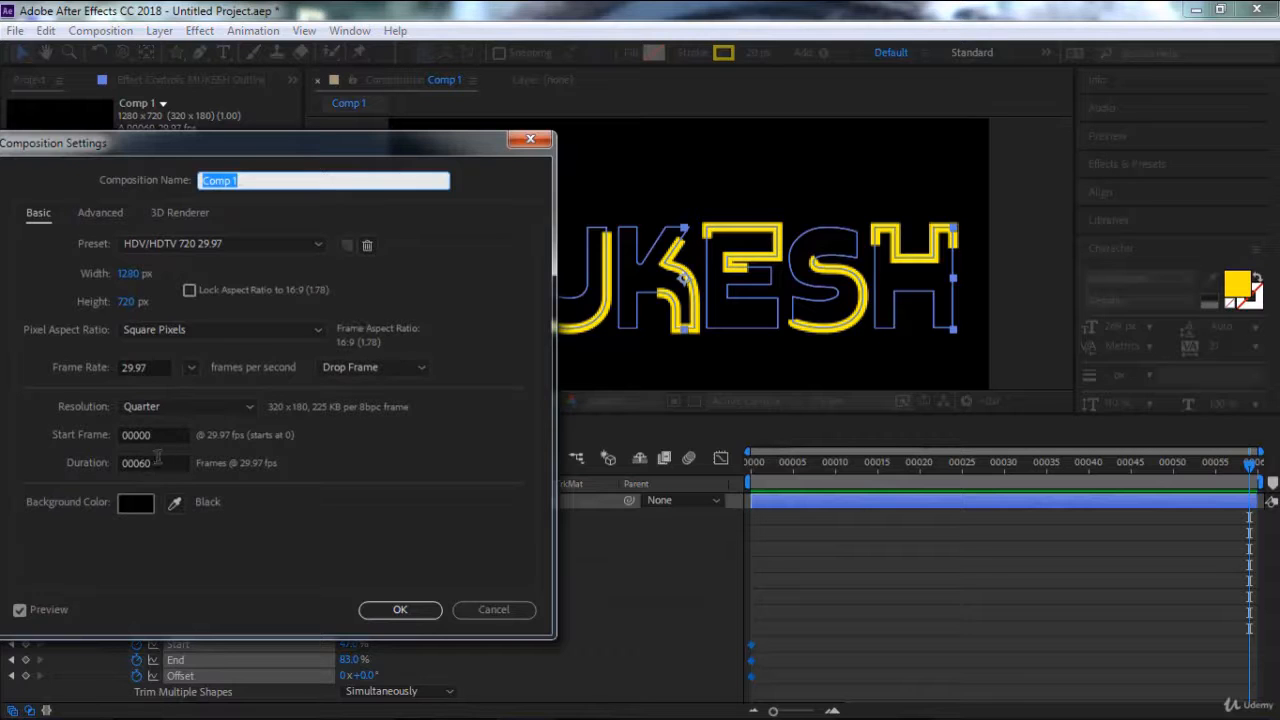
click(150, 462)
text(200)
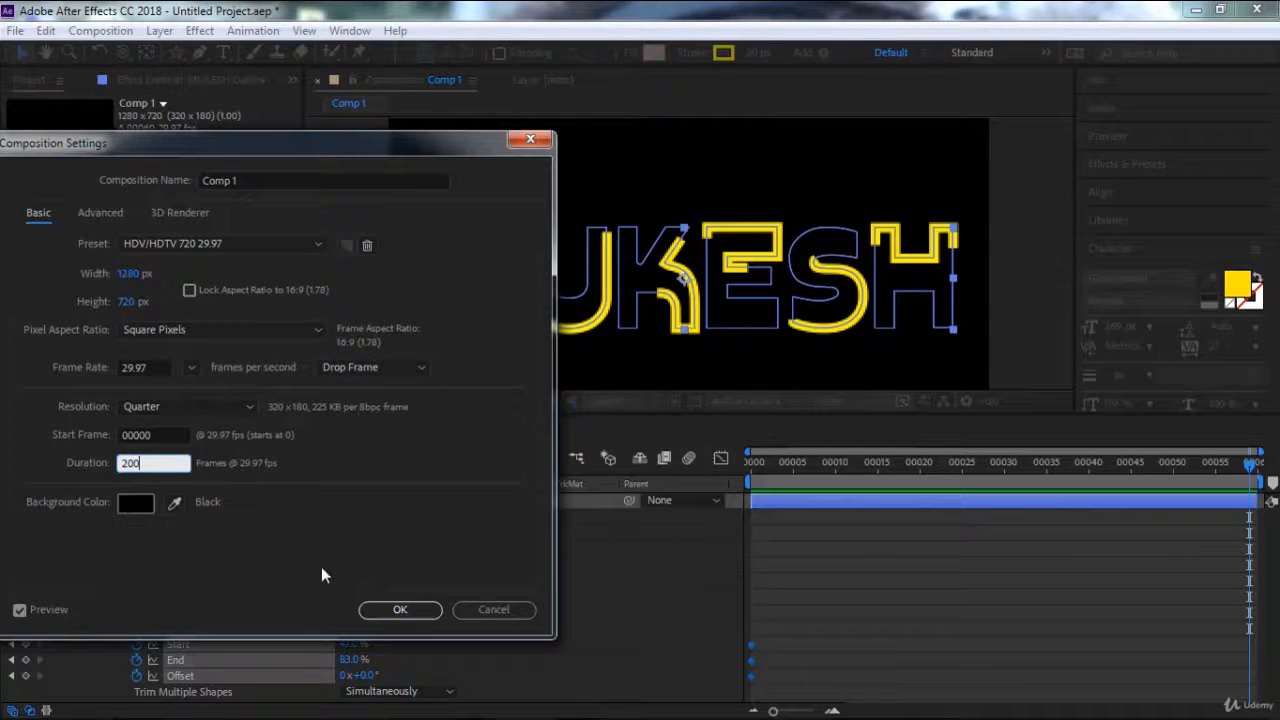
click(400, 609)
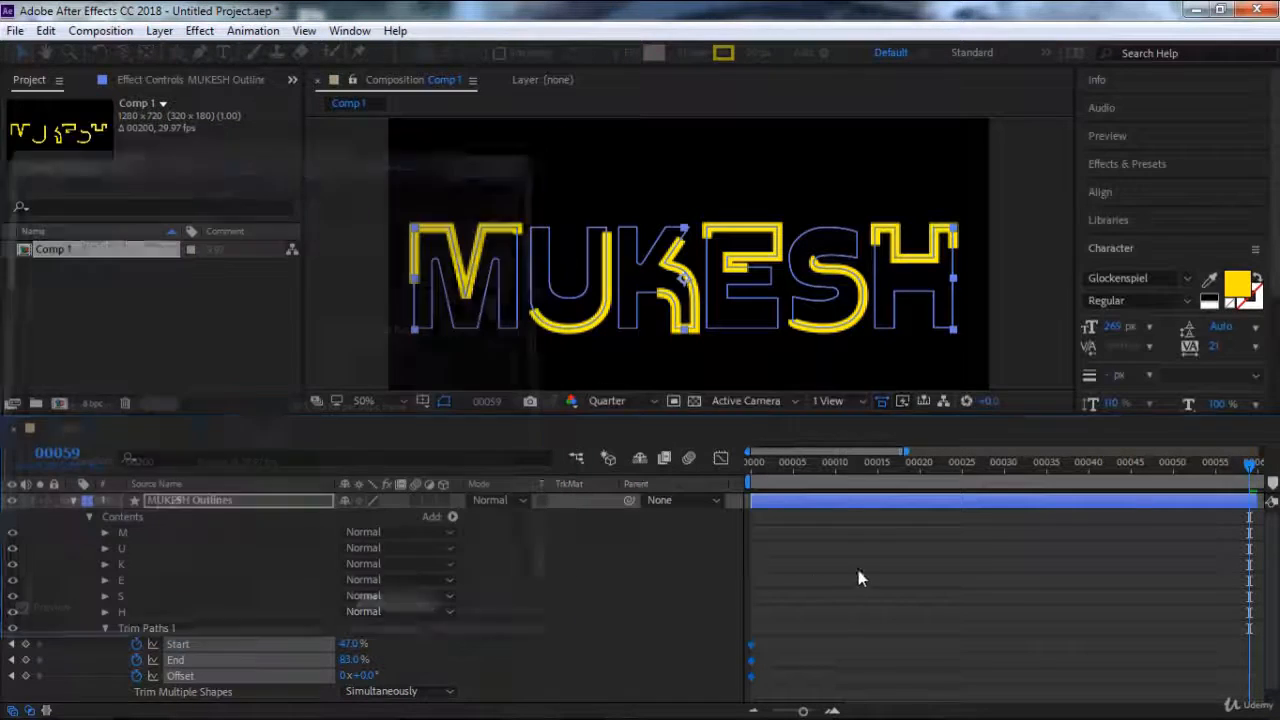
Extend the outlines layer's out point to the end of the 200-frame composition.
click(758, 711)
click(758, 711)
click(758, 711)
click(758, 711)
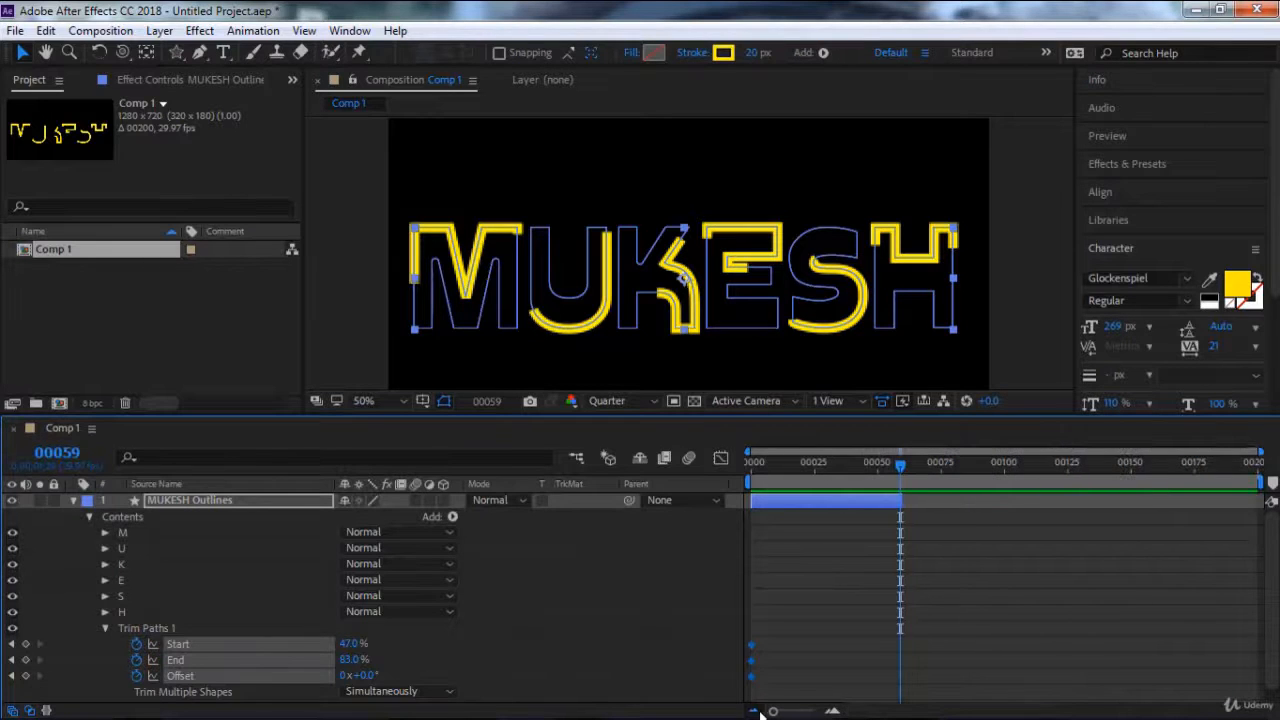
drag(903, 502, 1266, 502)
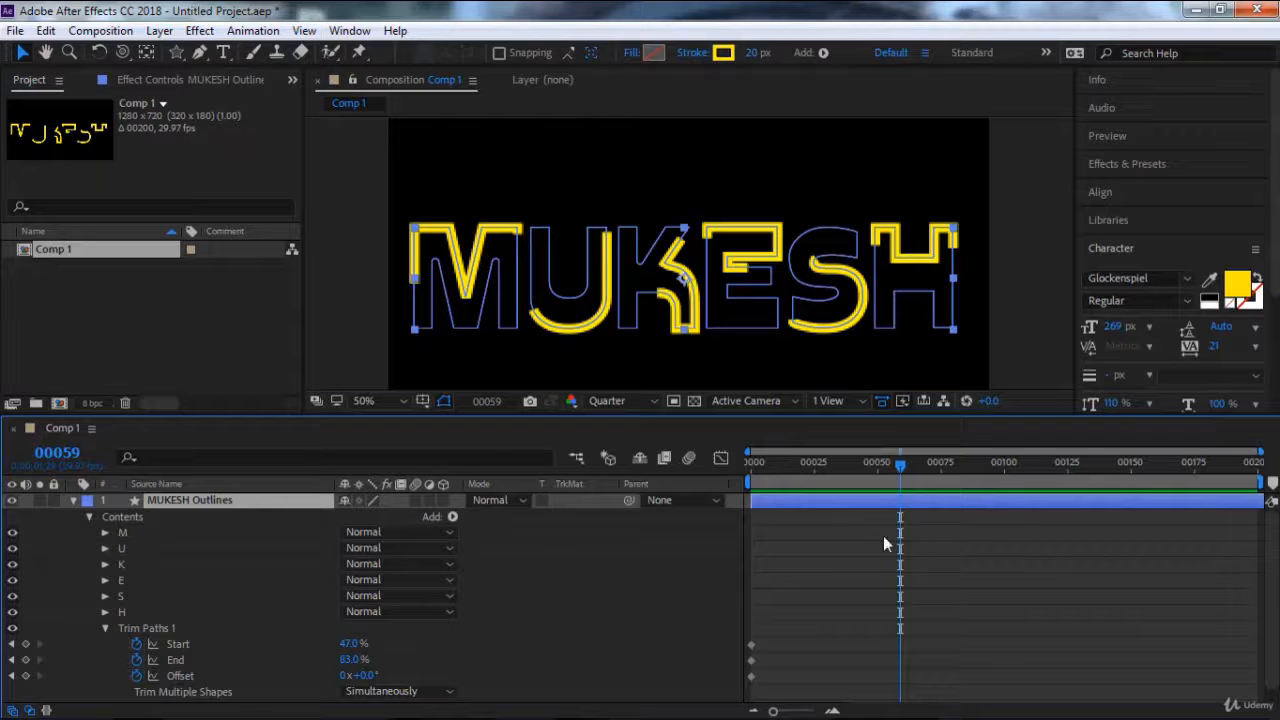
Keyframe the Trim Paths Offset at frame 199 with a value of about 1x+248°.
drag(927, 465, 1257, 465)
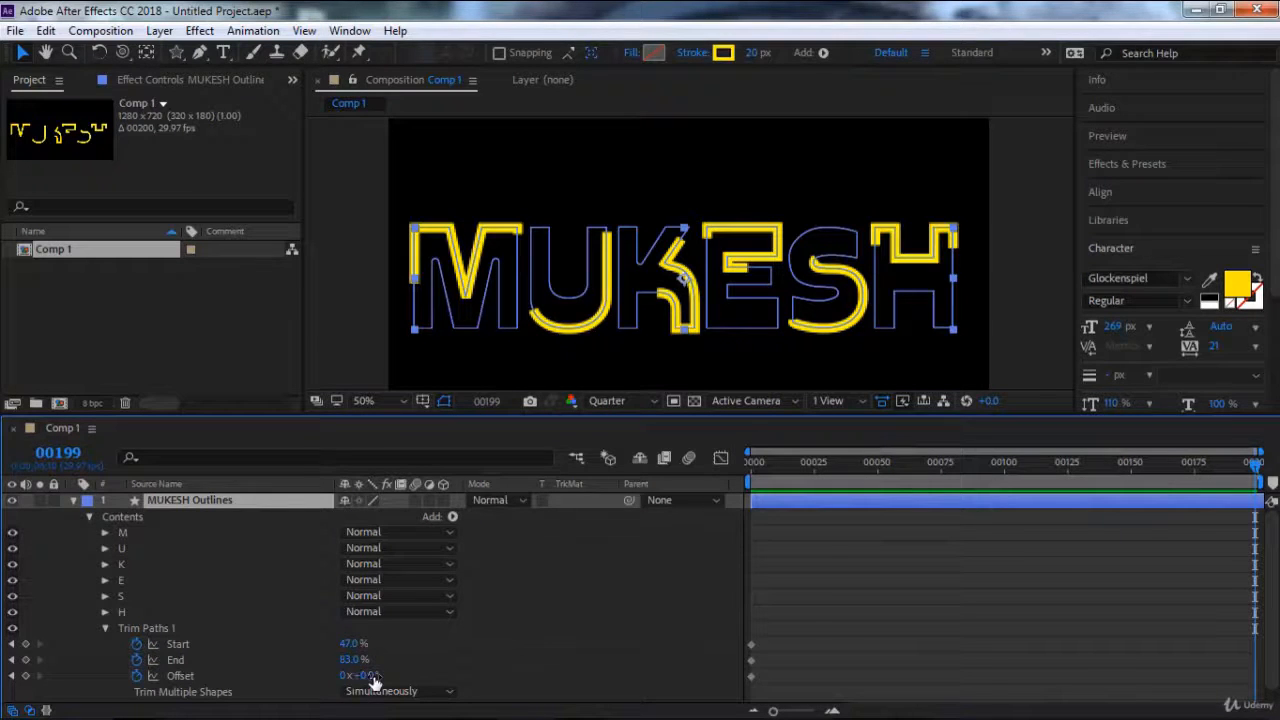
mouse_move(371, 677)
mouse_down()
mouse_move(770, 672)
mouse_move(840, 660)
mouse_move(891, 630)
mouse_up()
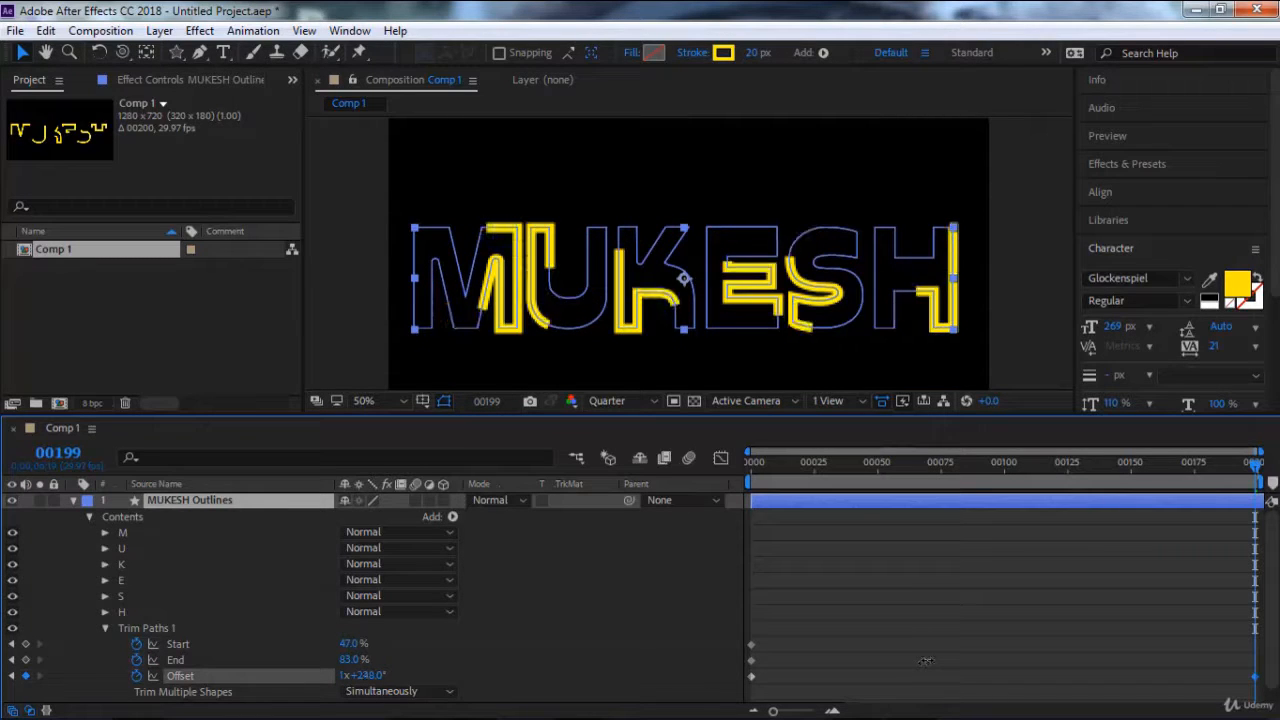
Preview the trim offset animation from the start and return to frame 0.
key(Home)
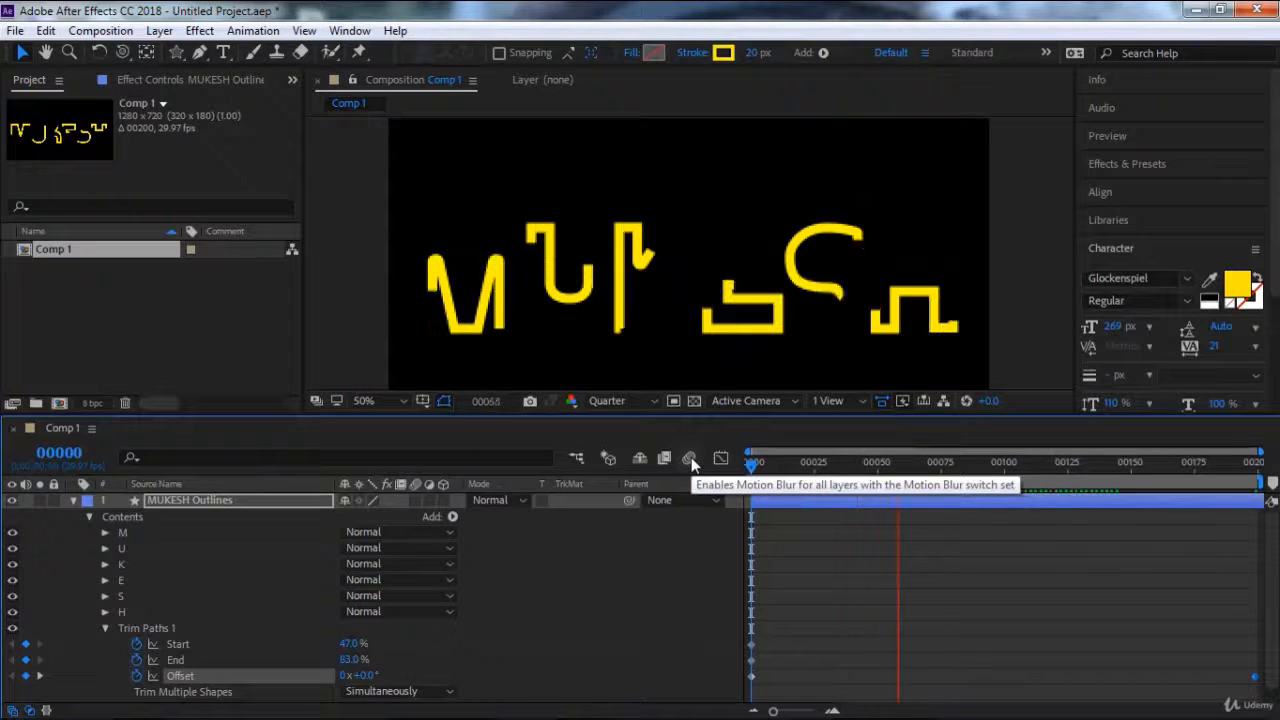
click(768, 463)
drag(770, 468, 752, 463)
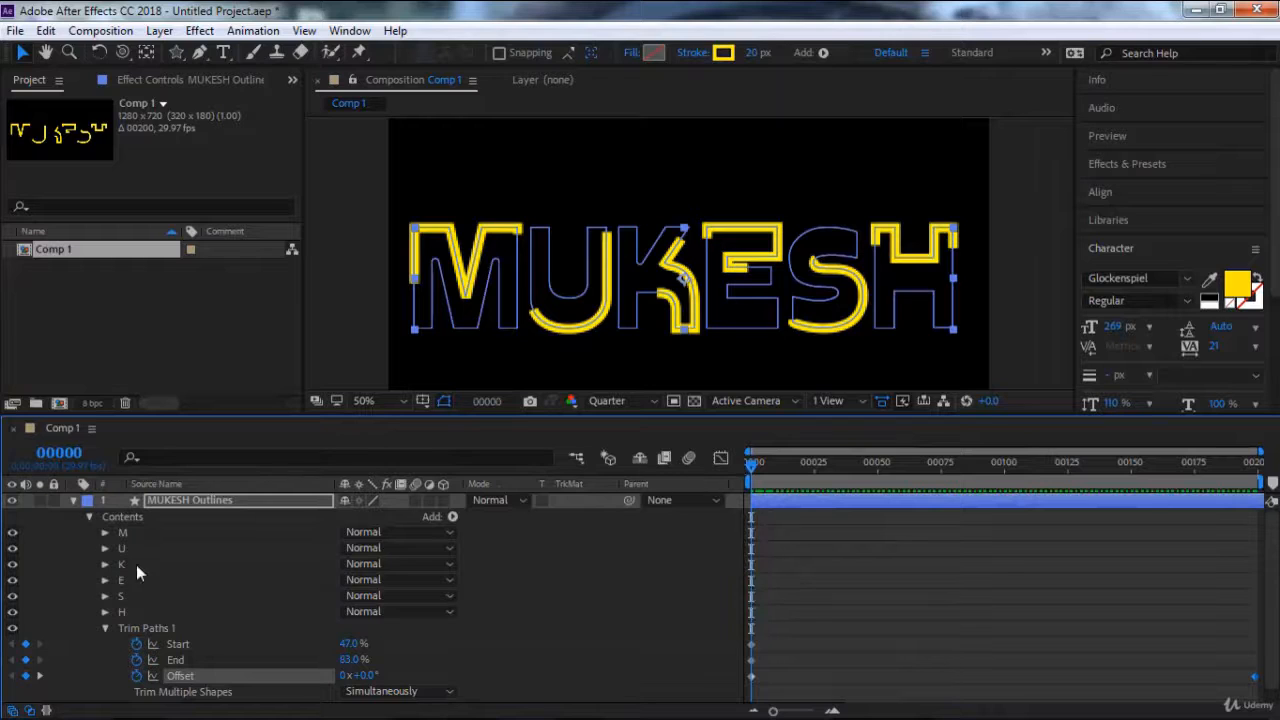
Duplicate the outlines layer and delete Trim Paths 1 from the lower, original layer.
click(72, 500)
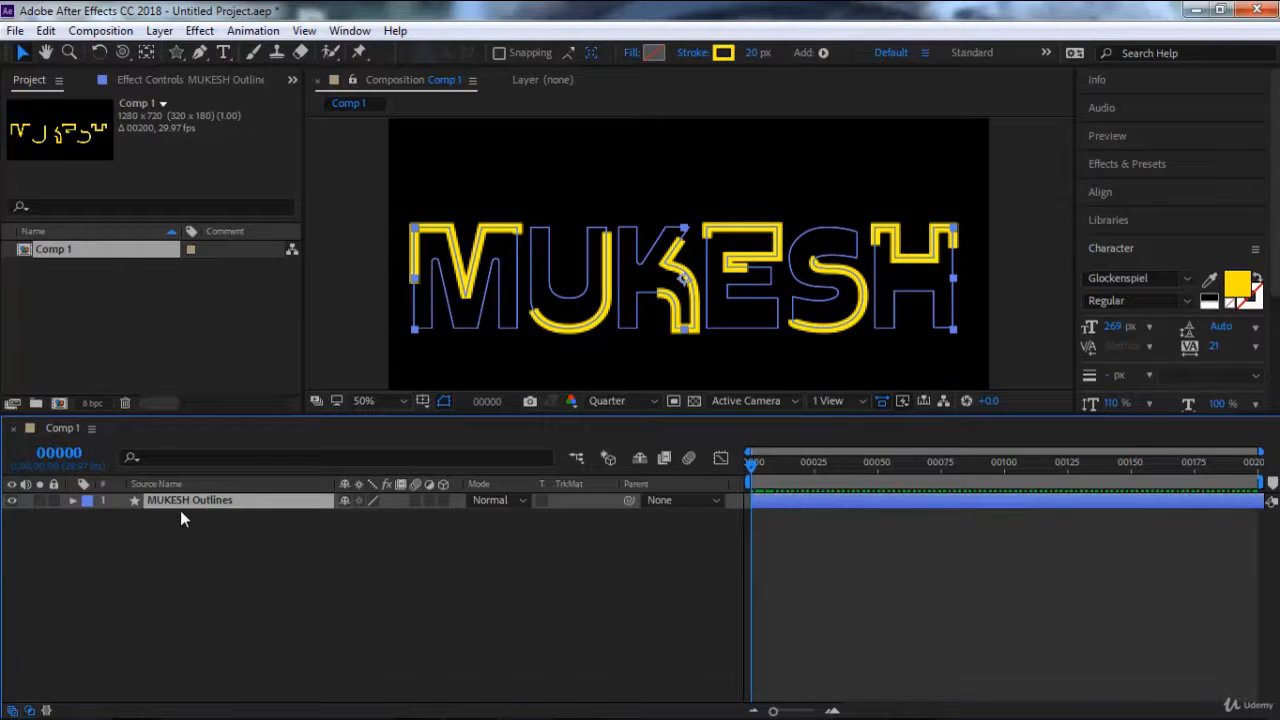
key(ctrl+d)
click(178, 514)
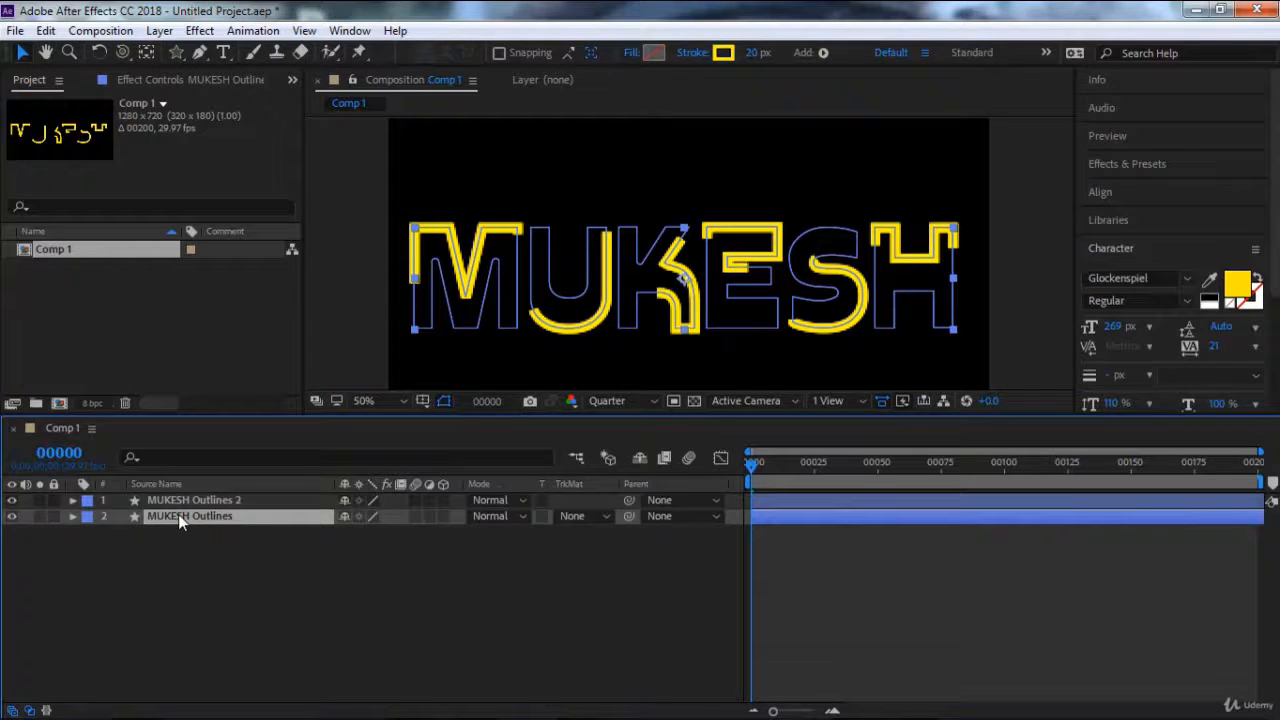
click(73, 516)
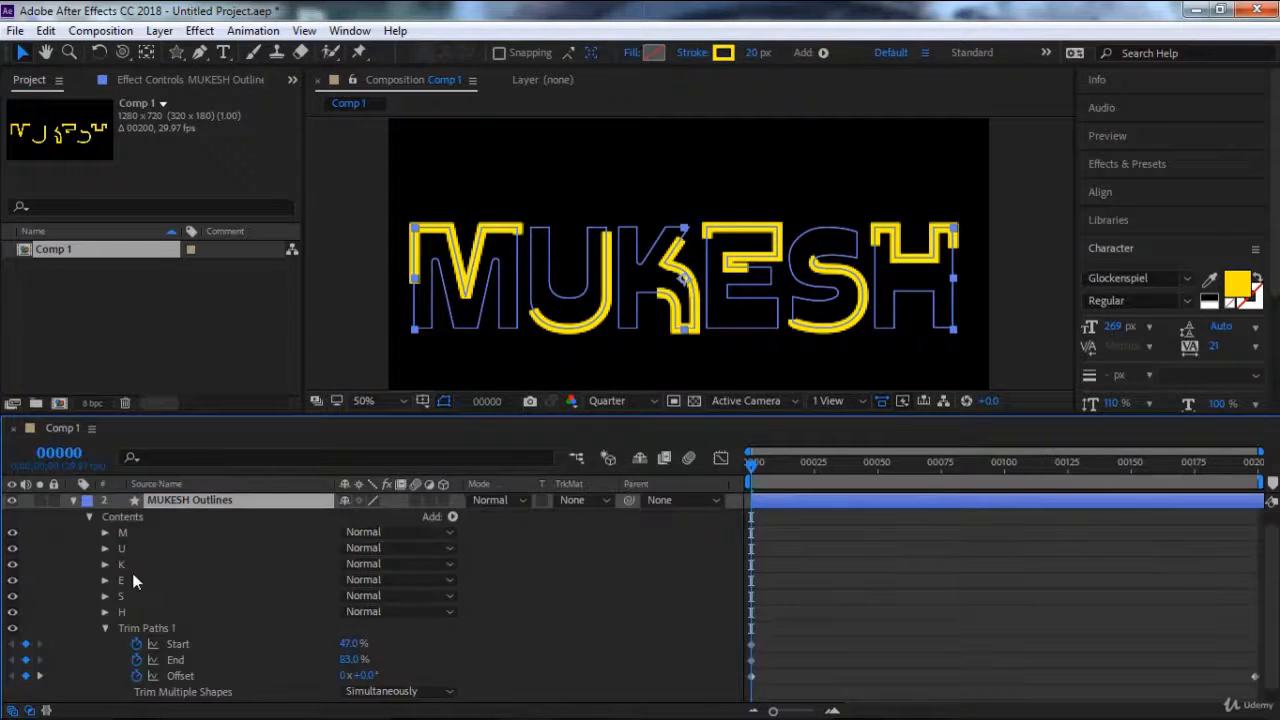
click(152, 627)
key(Delete)
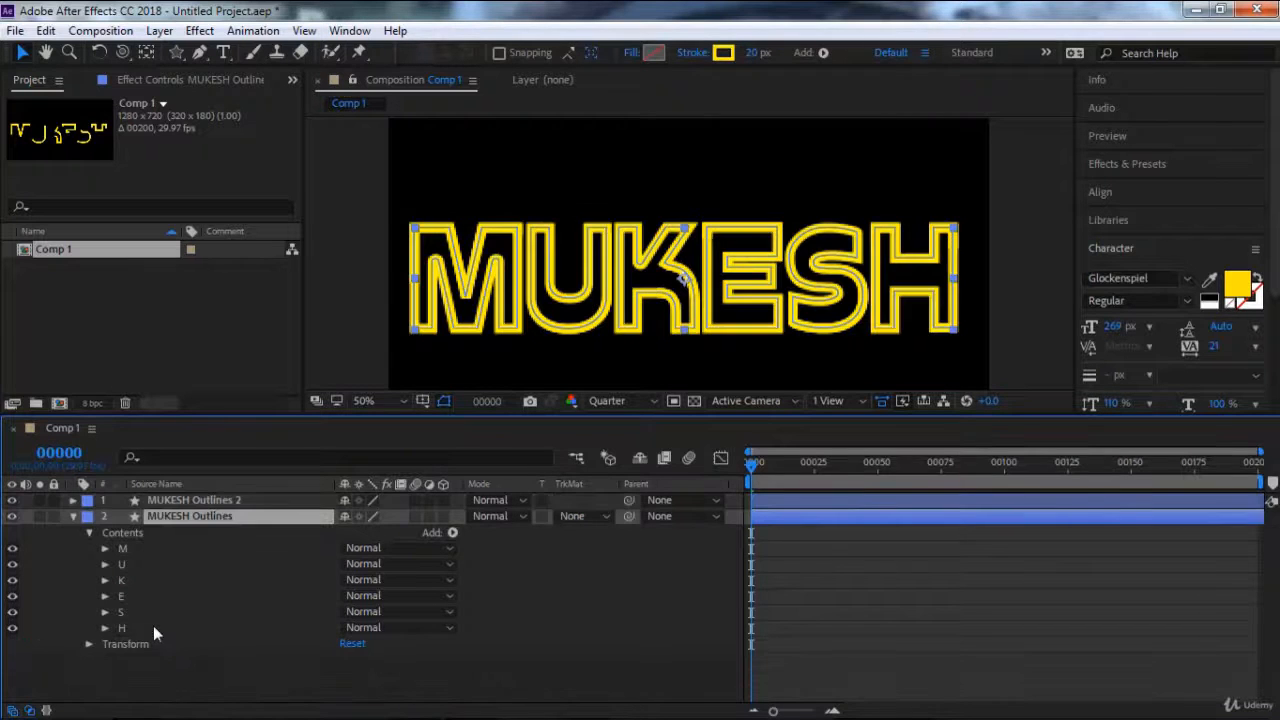
Set the lower outlines layer's Opacity to 20%.
key(t)
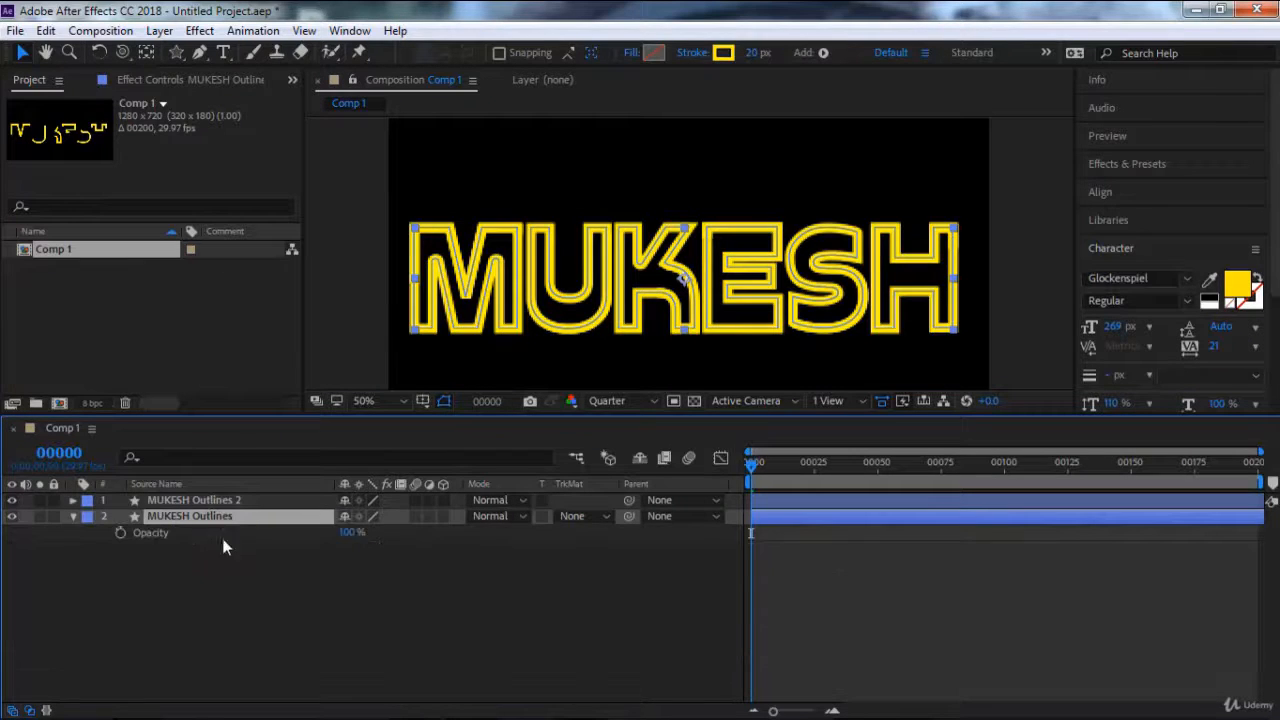
click(352, 533)
text(40)
key(Return)
click(348, 532)
text(20)
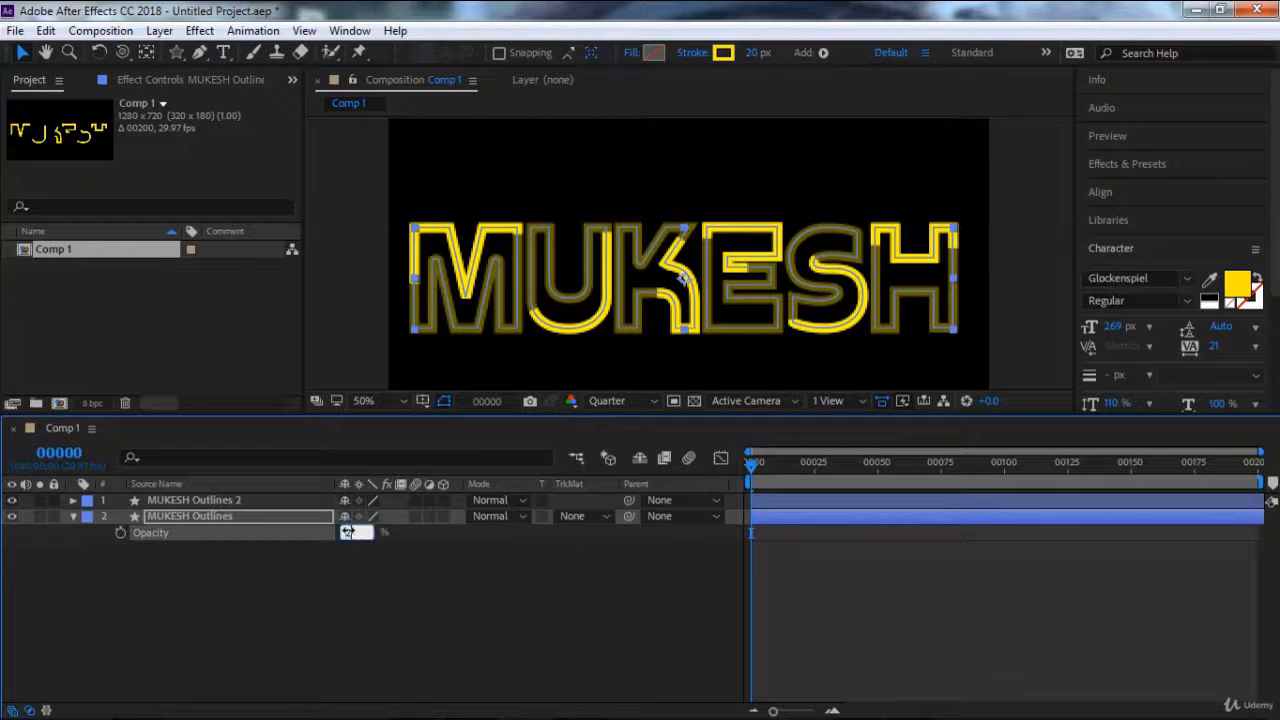
key(Return)
Preview the trim animation over the dimmed outlines and scrub the playhead to frame 186.
click(322, 590)
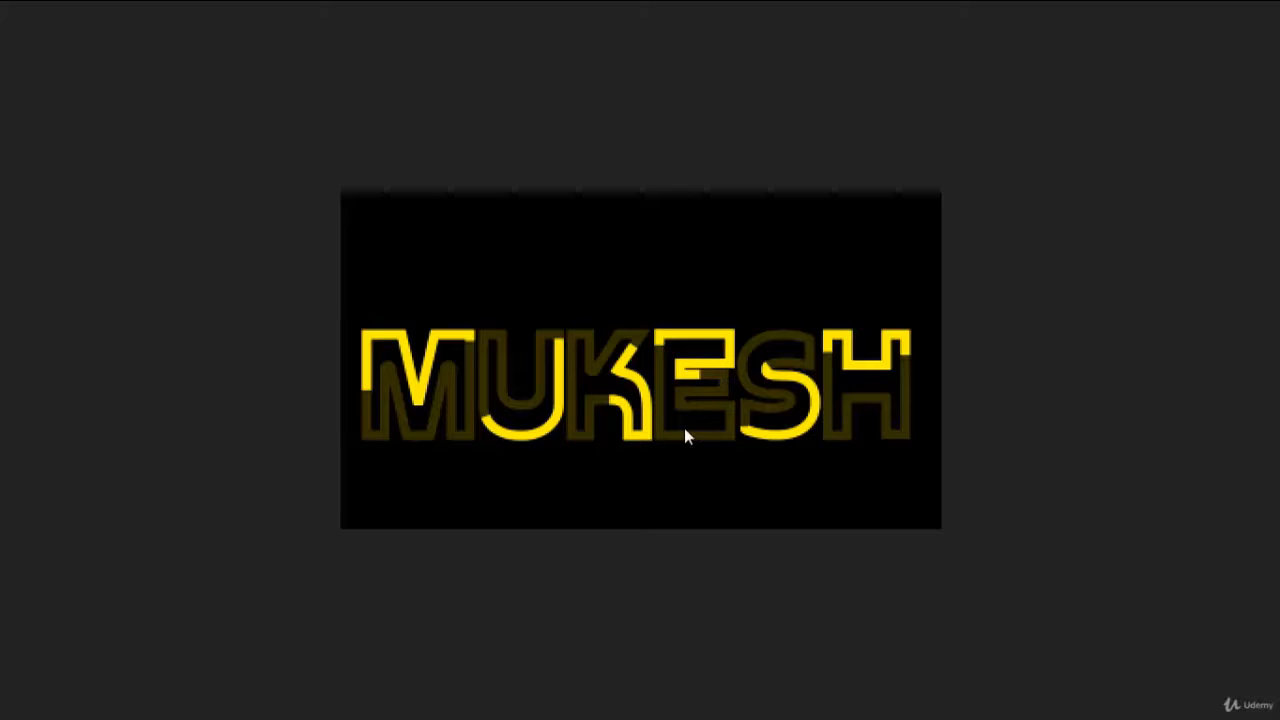
scroll(710, 416, up, 1)
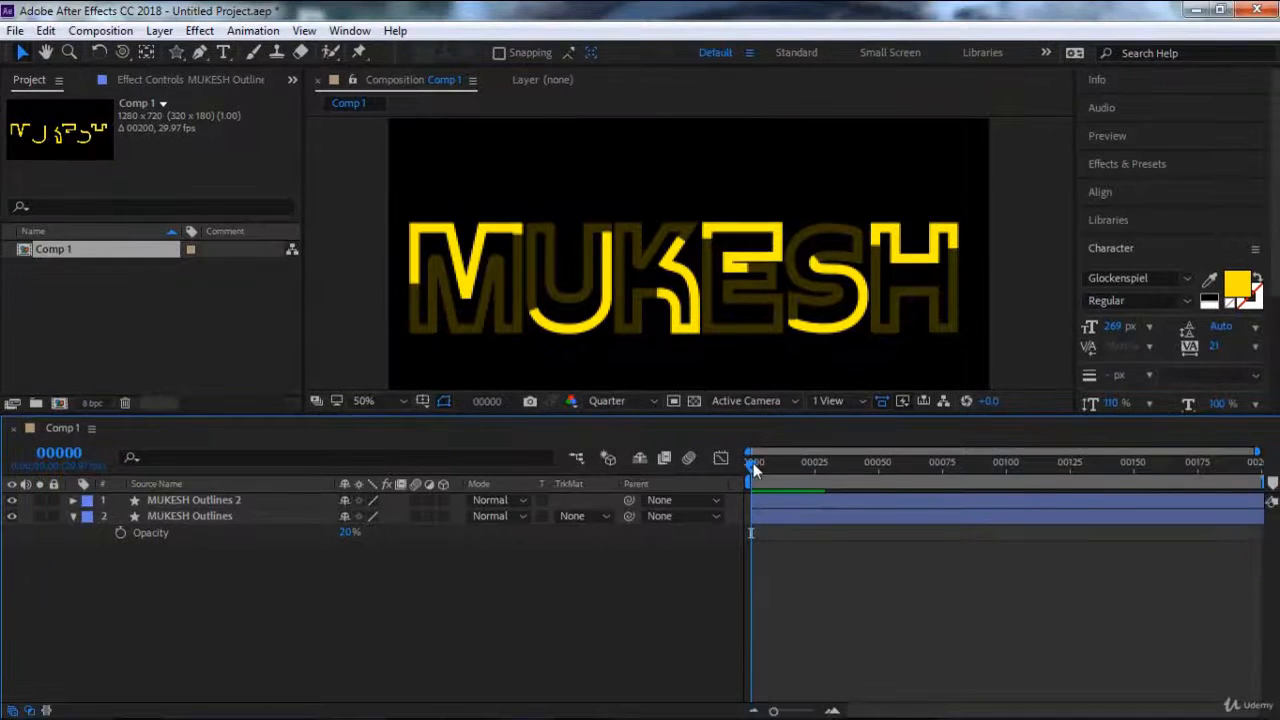
drag(752, 463, 1226, 466)
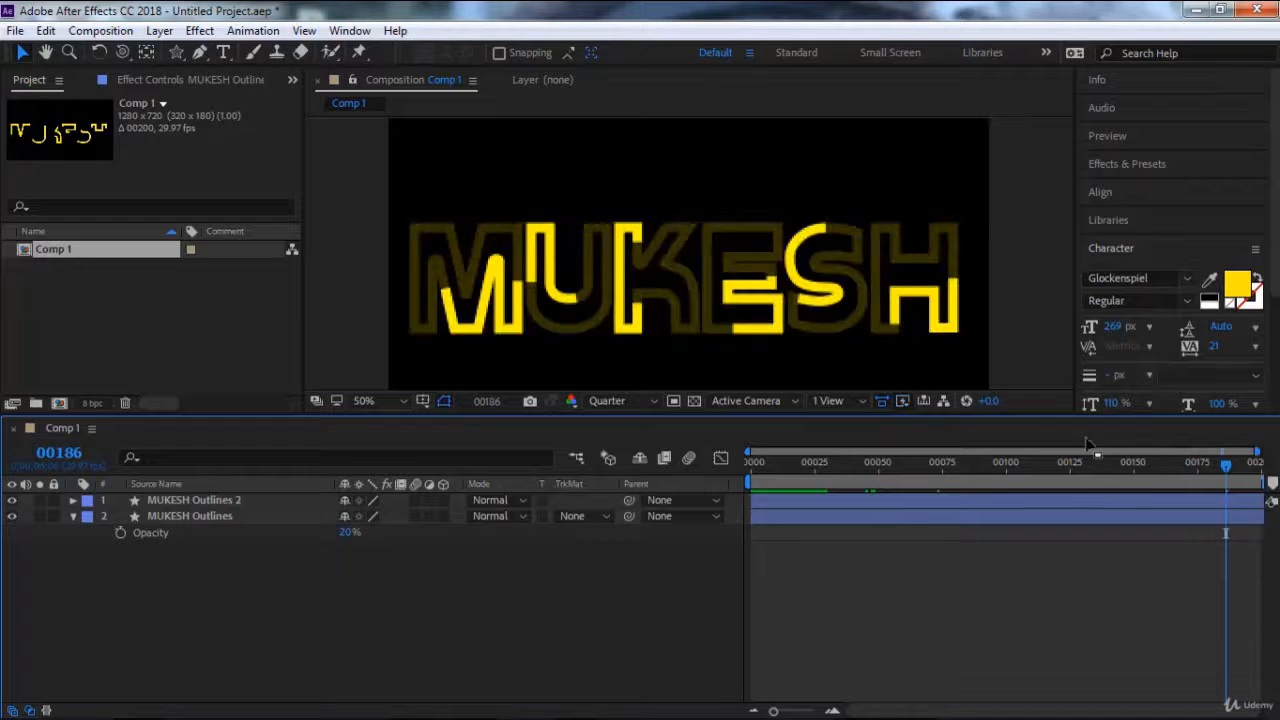
Find the Glow effect among the presets and apply it twice to the upper outlines layer.
click(210, 501)
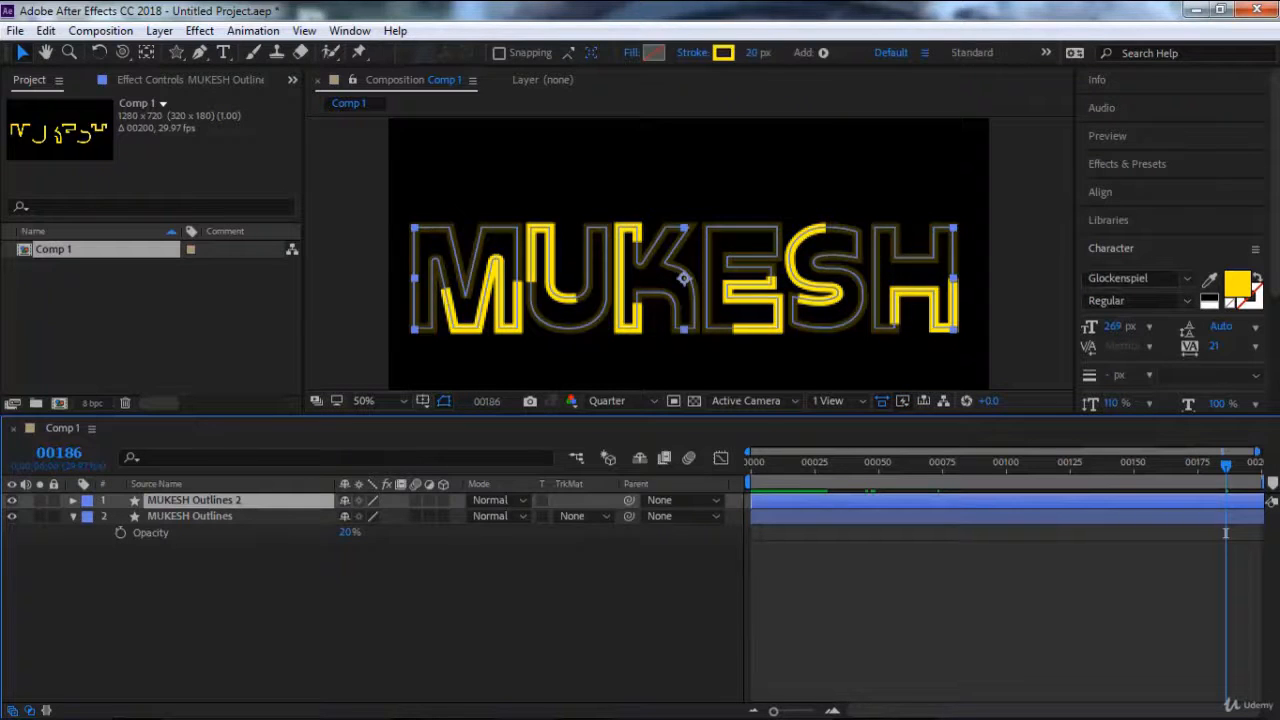
click(1122, 163)
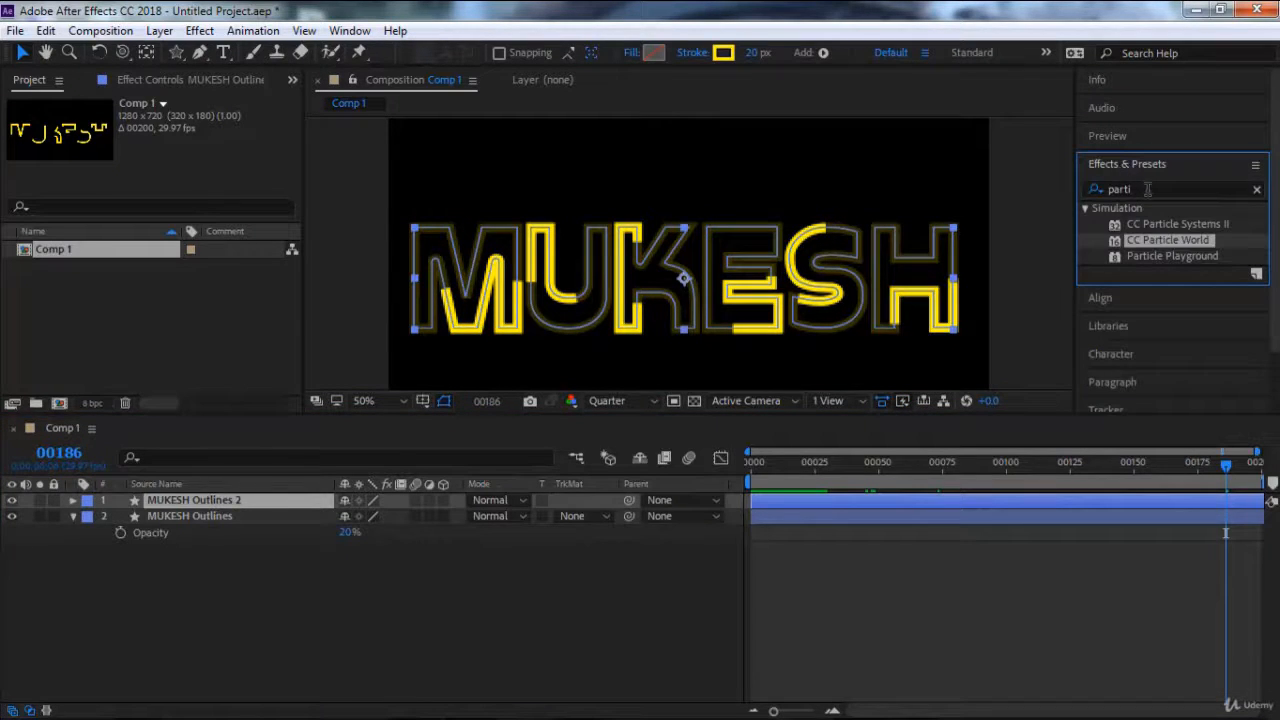
click(1147, 189)
text(g)
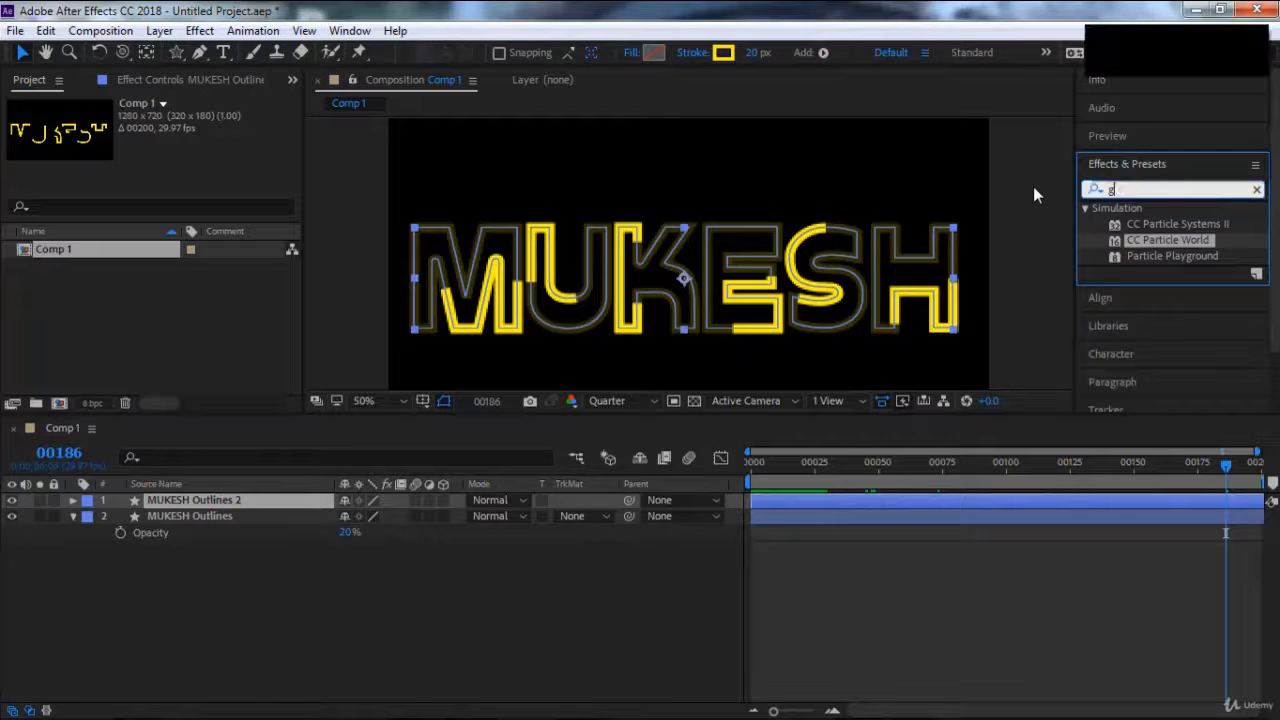
text(low)
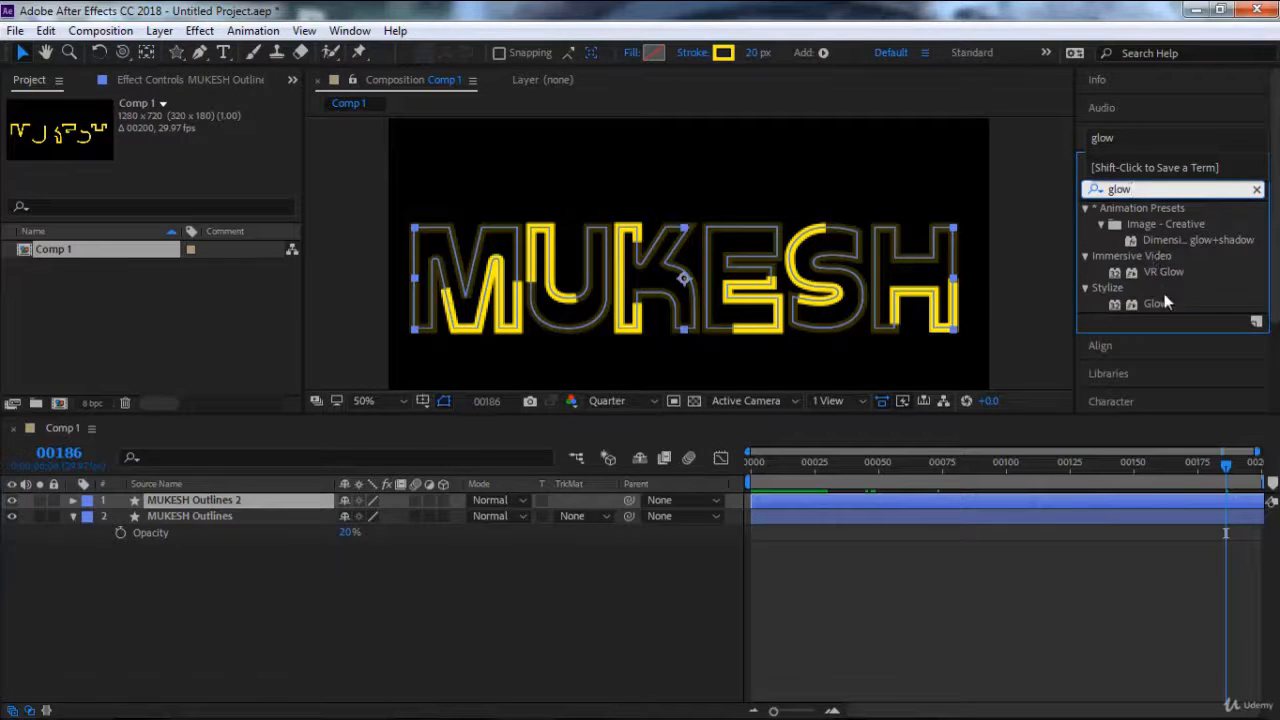
click(1158, 304)
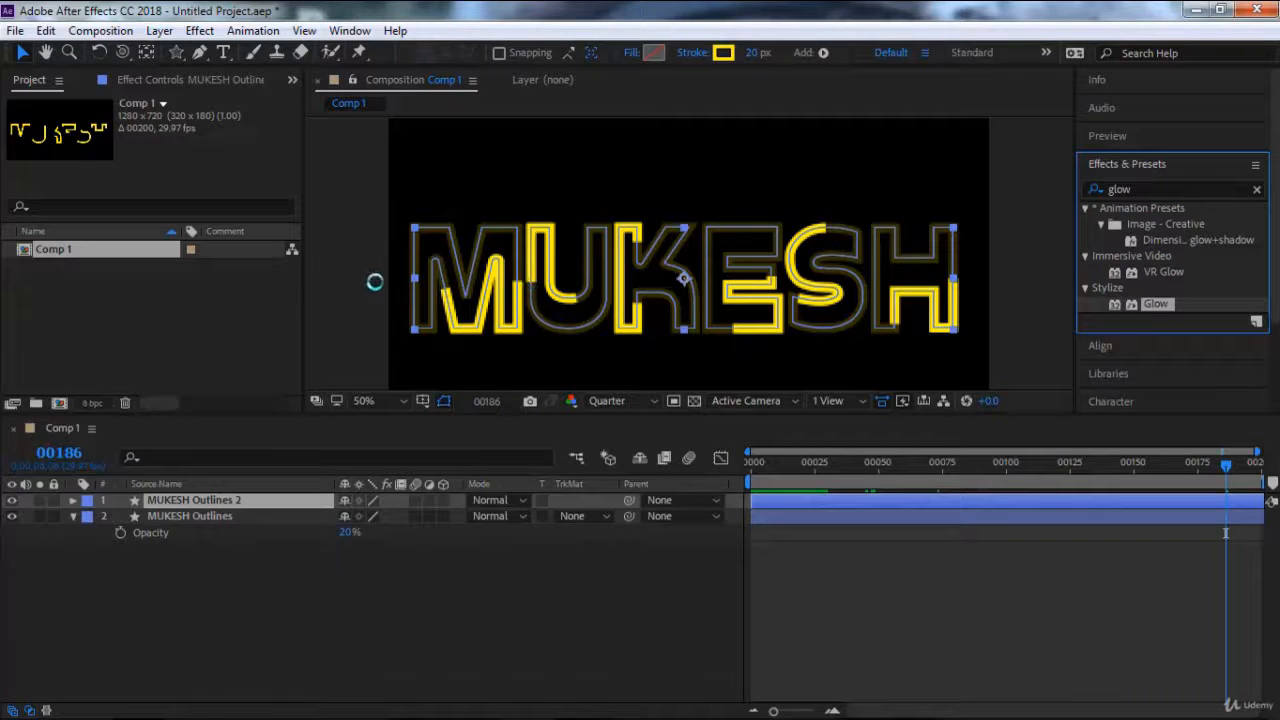
drag(374, 282, 275, 280)
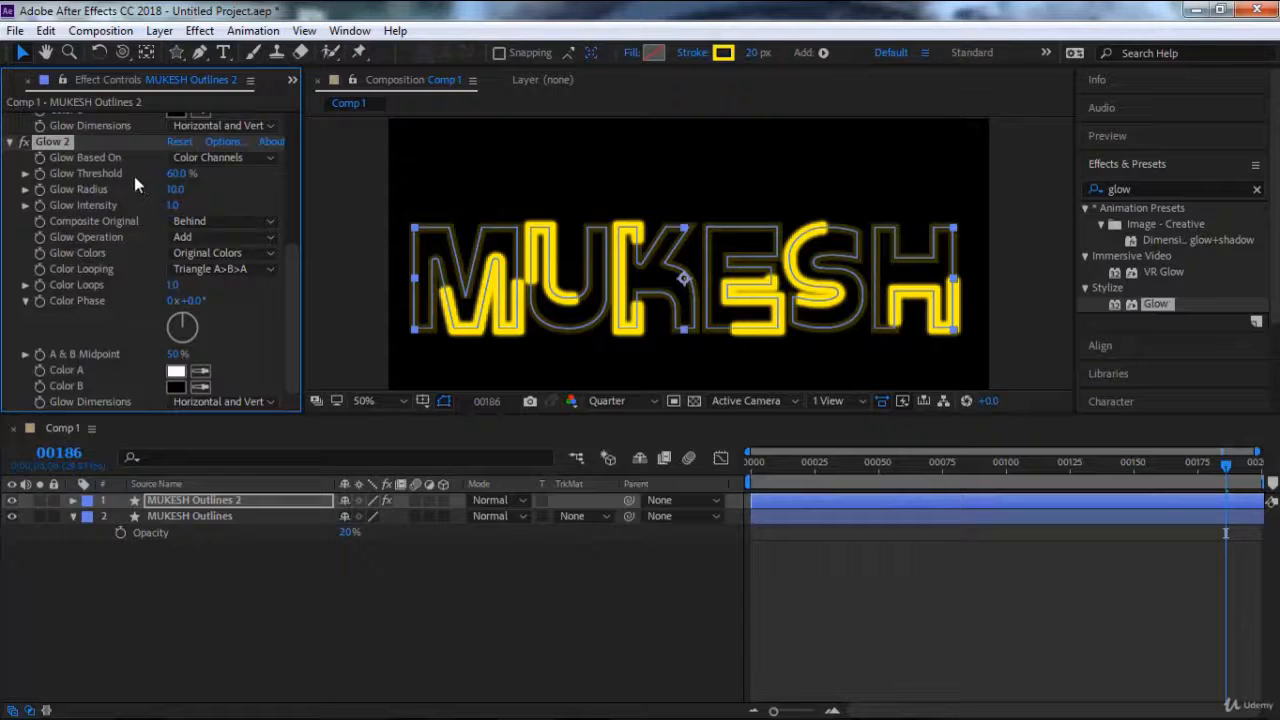
Set the second Glow effect's Glow Threshold to 83.1% and its Glow Radius to 73.
drag(176, 173, 229, 173)
drag(176, 189, 228, 185)
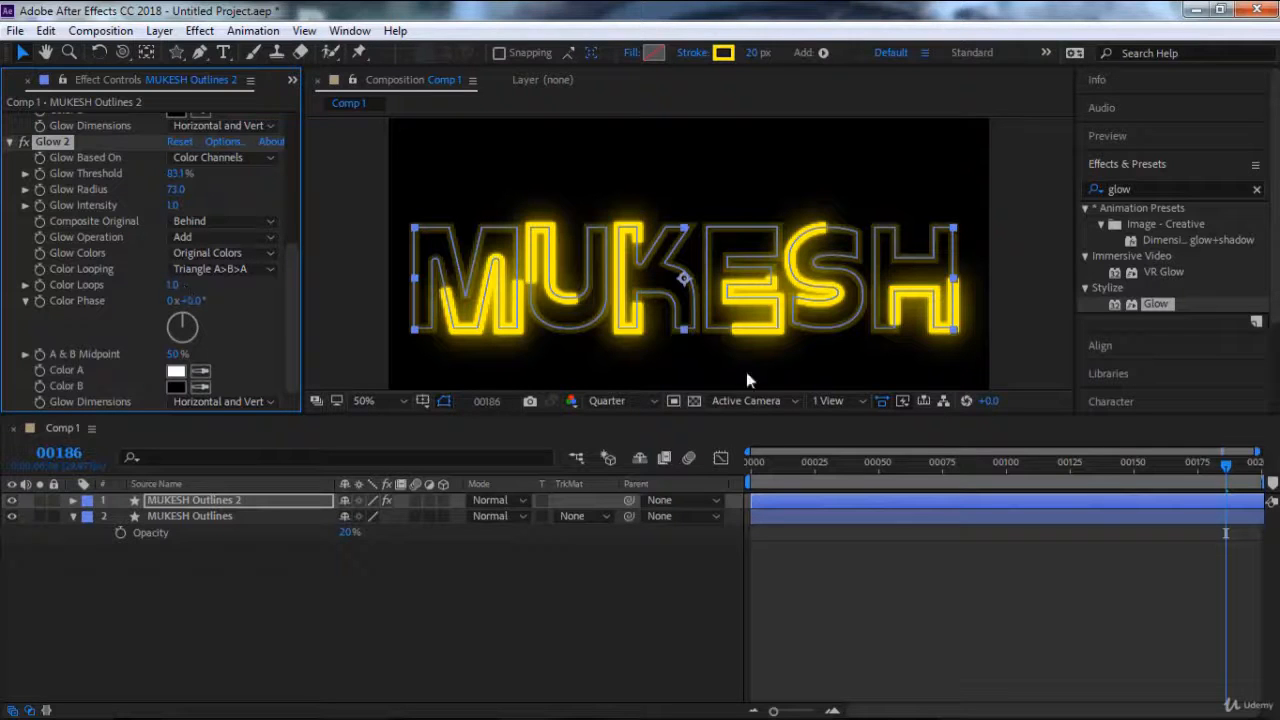
Return to frame 0 and preview the glowing trim animation enlarged at full screen.
drag(792, 464, 750, 466)
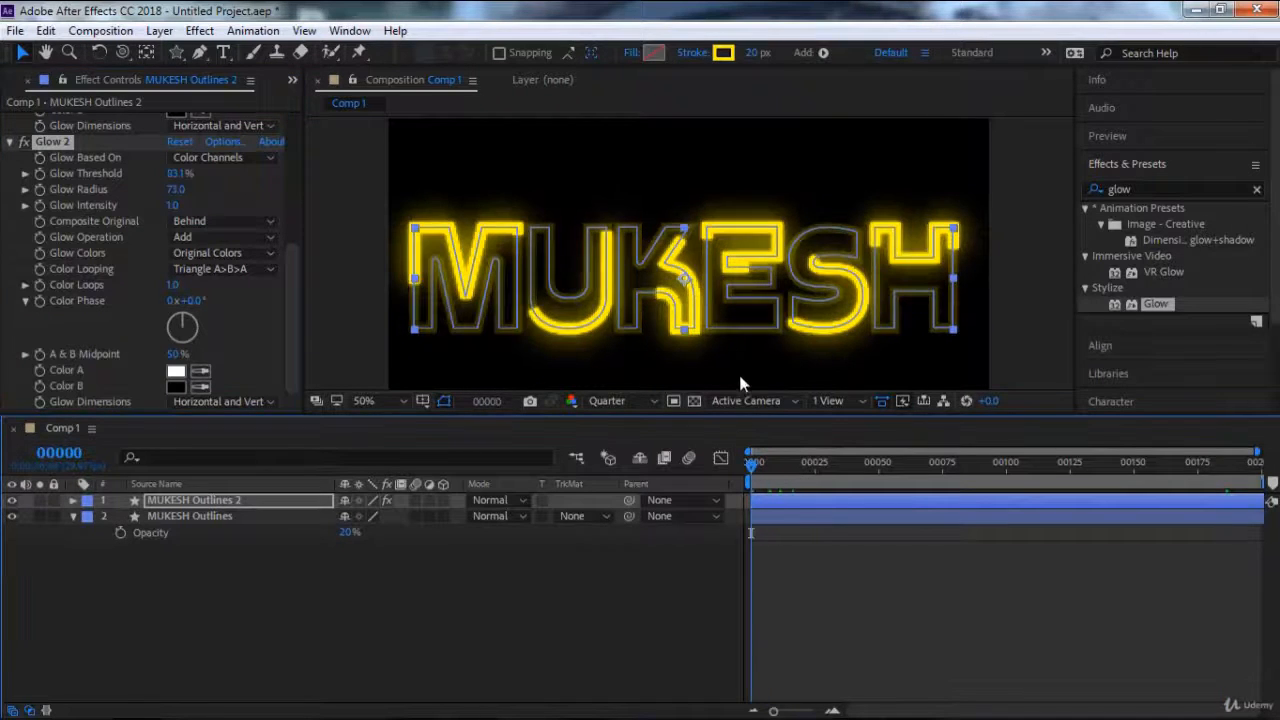
key(space)
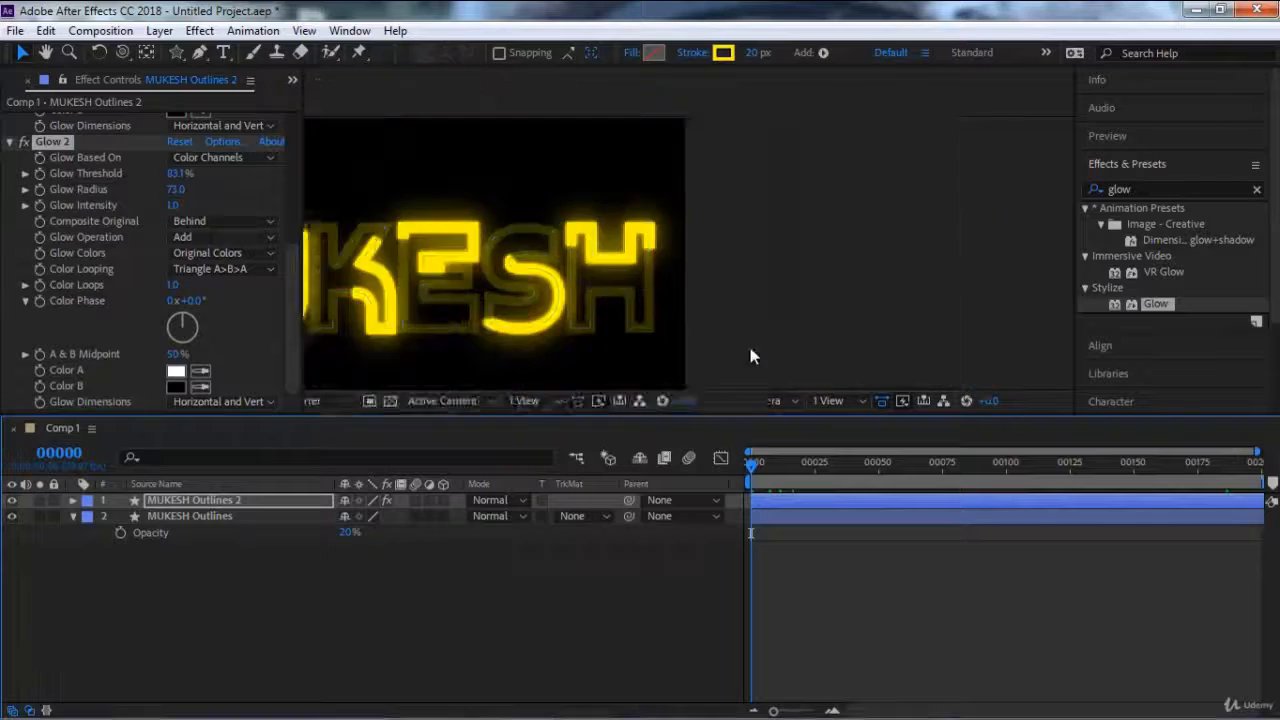
scroll(750, 347, up, 1)
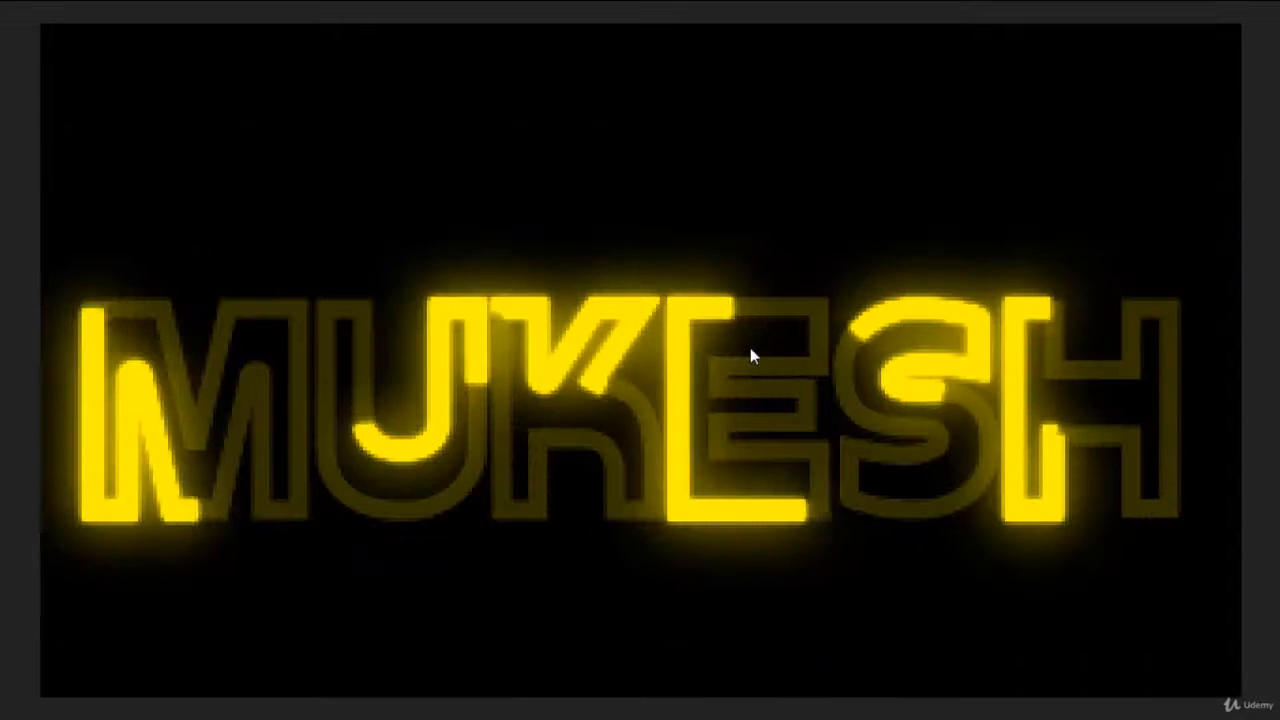